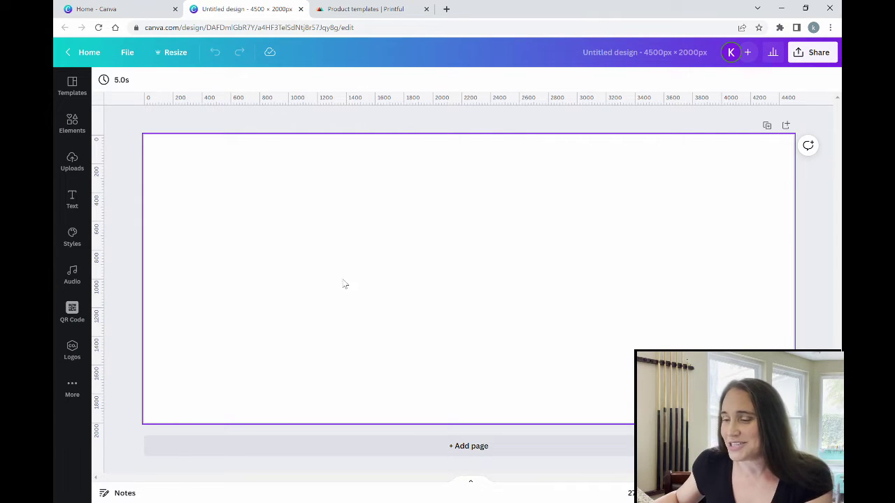
Add a text box to the page reading "I GET HIGH", with HIGH on its own second line.
key(t)
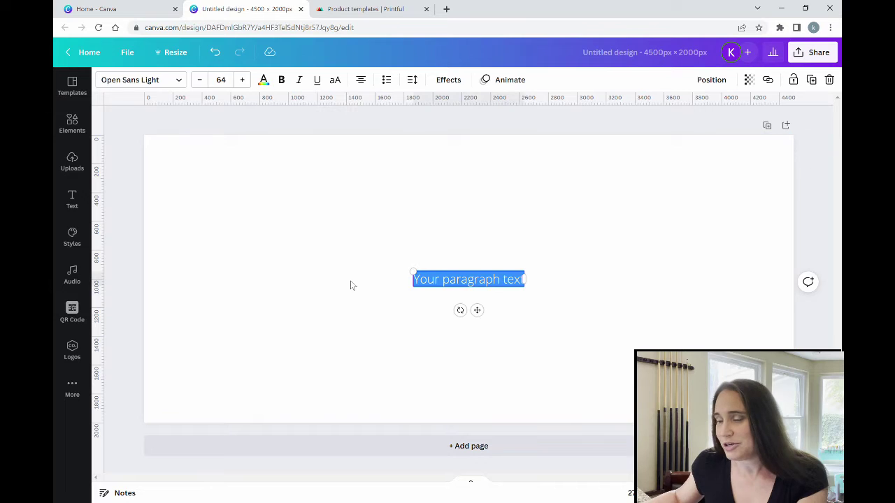
key(BackSpace)
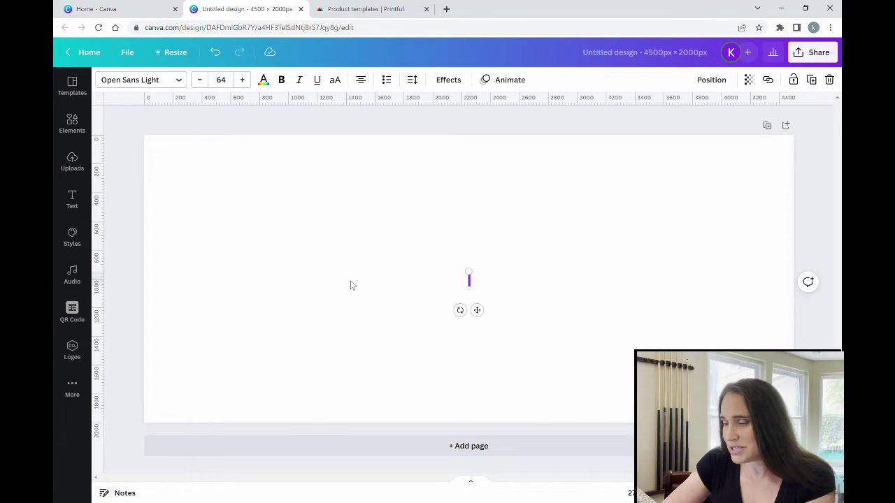
text(GET)
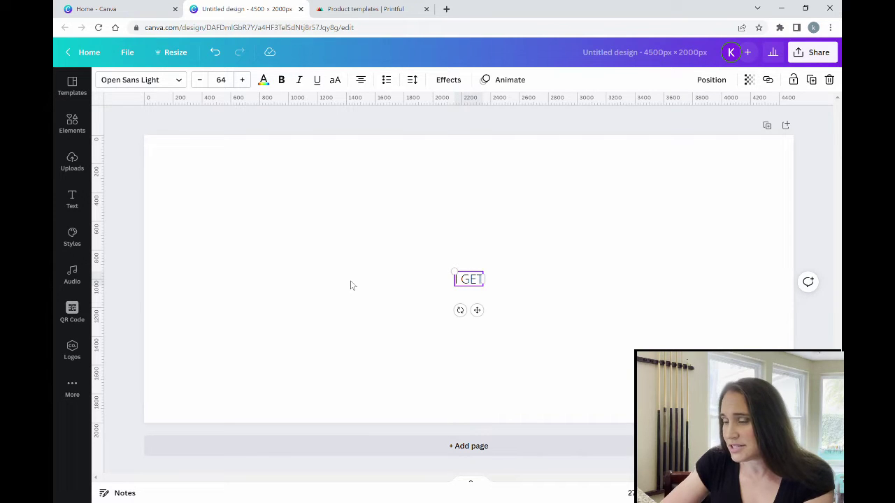
key(Return)
text(HIGH)
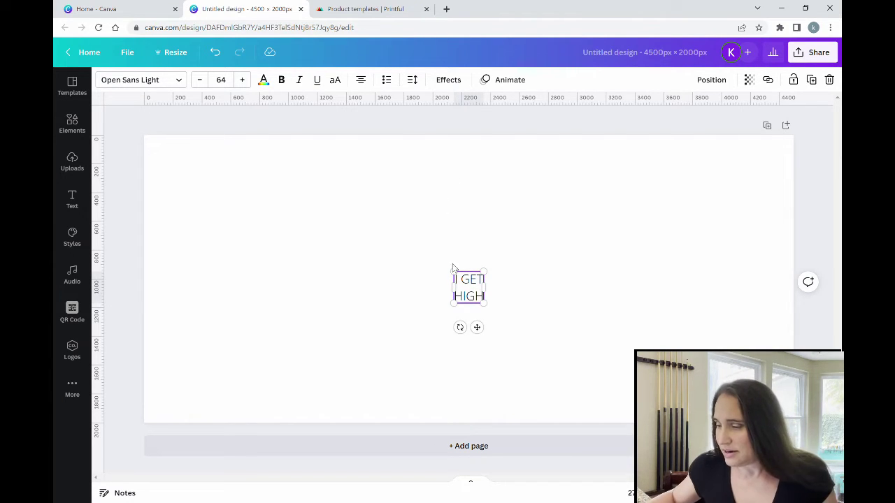
Enlarge the text to about size 254 and move it to the left part of the page.
drag(453, 271, 365, 179)
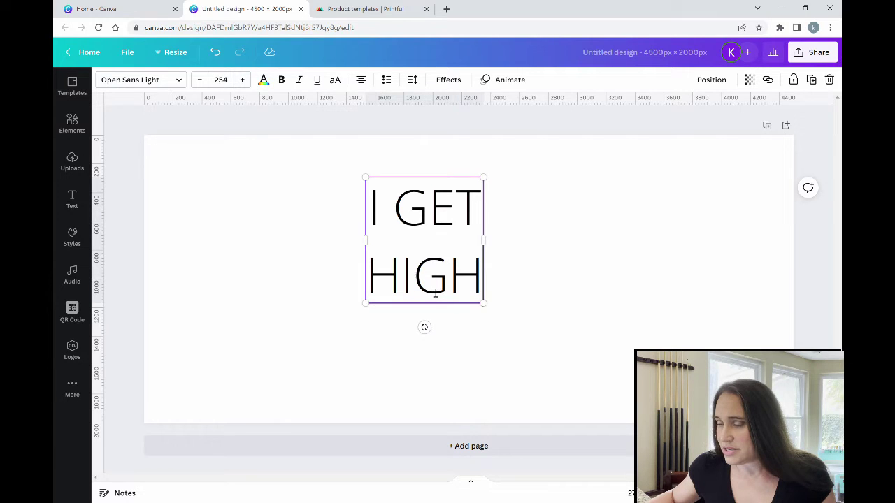
click(569, 303)
drag(421, 260, 263, 272)
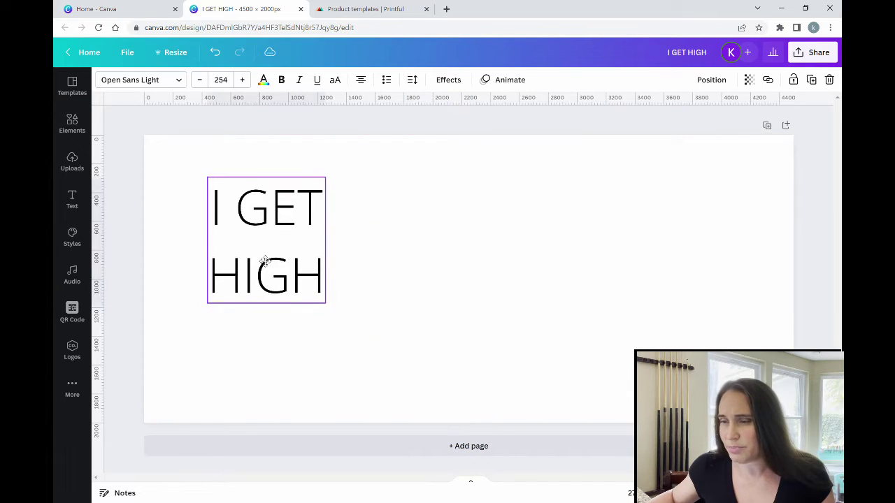
Set the text's font to Alegreya Bold and enlarge it to about size 513.
click(177, 80)
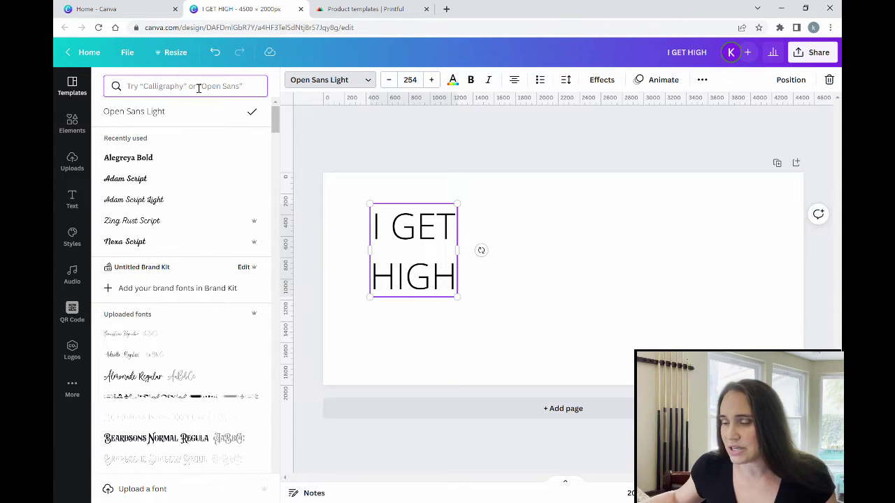
click(188, 157)
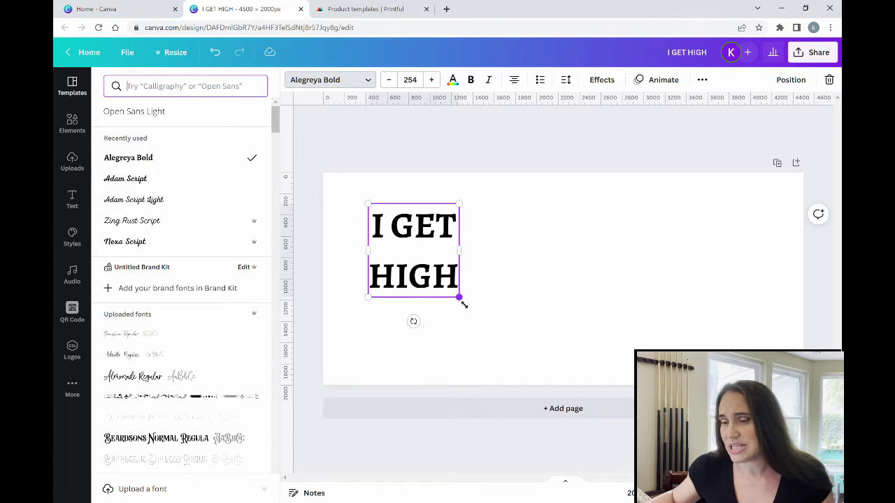
drag(461, 301, 508, 376)
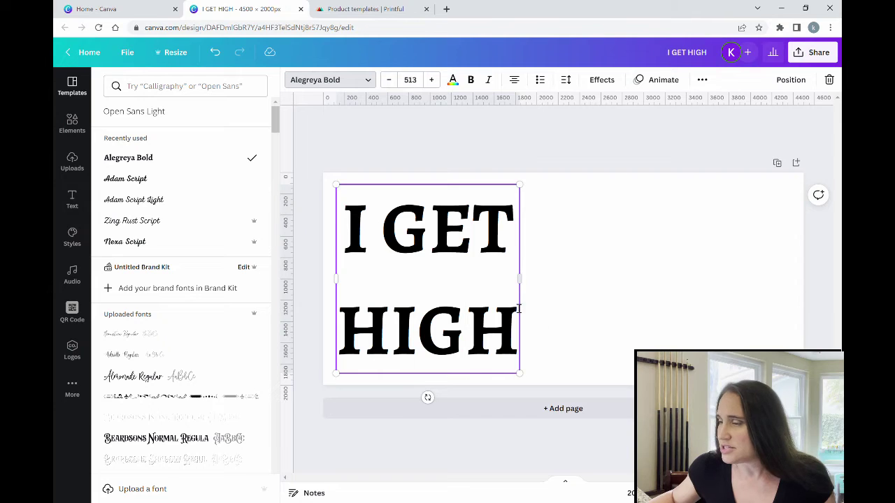
Reduce the line spacing of the text to 0.5.
click(567, 81)
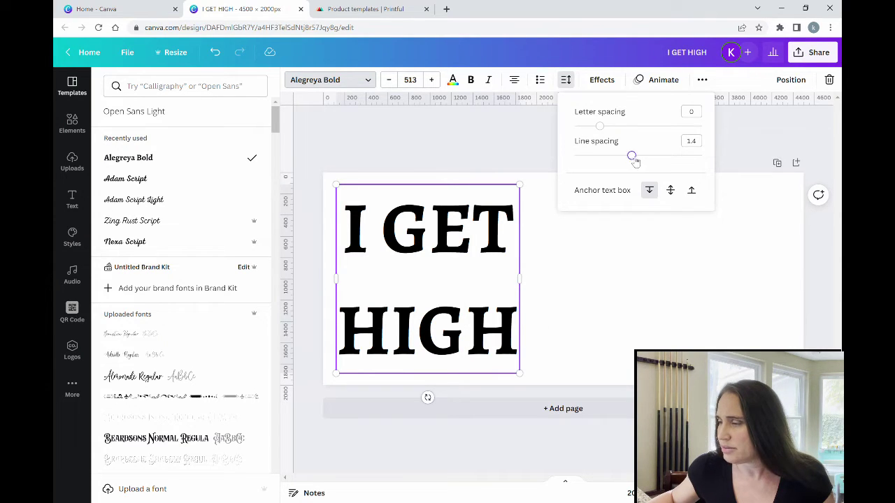
drag(631, 157, 568, 158)
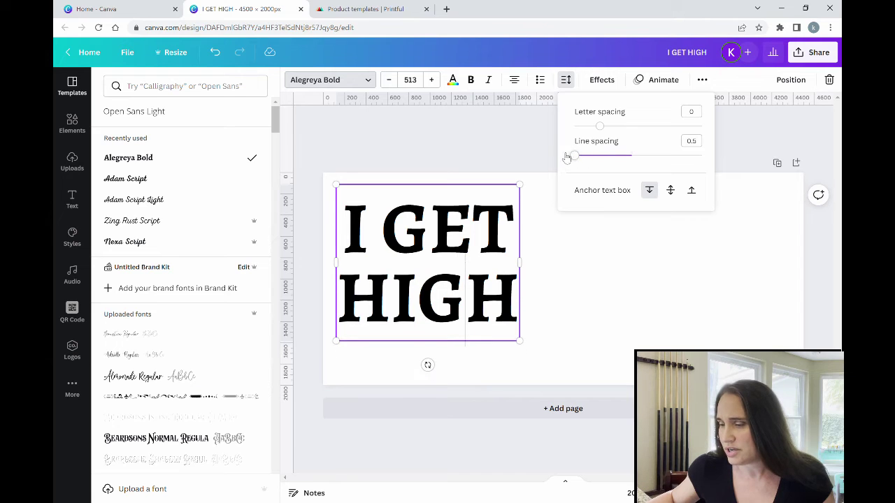
key(Escape)
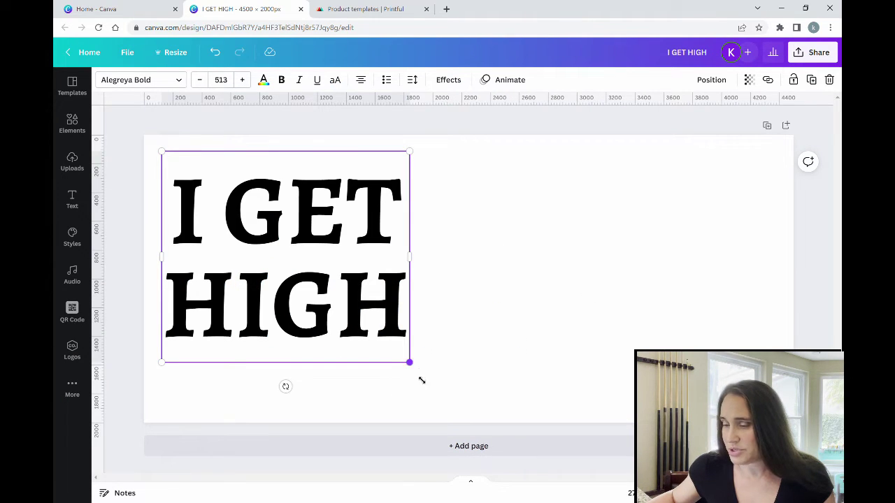
Enlarge the text to about size 838 and position it so both lines fill the page height on the left.
drag(409, 362, 524, 463)
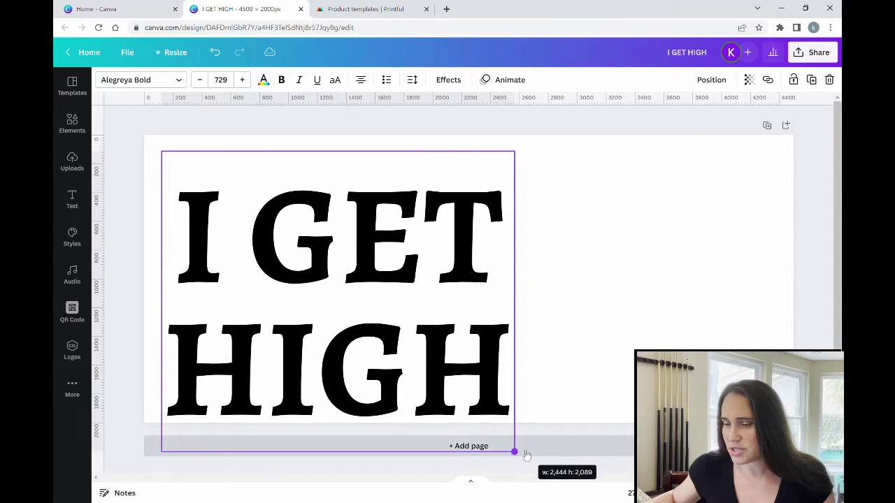
click(572, 369)
click(447, 364)
drag(389, 356, 389, 327)
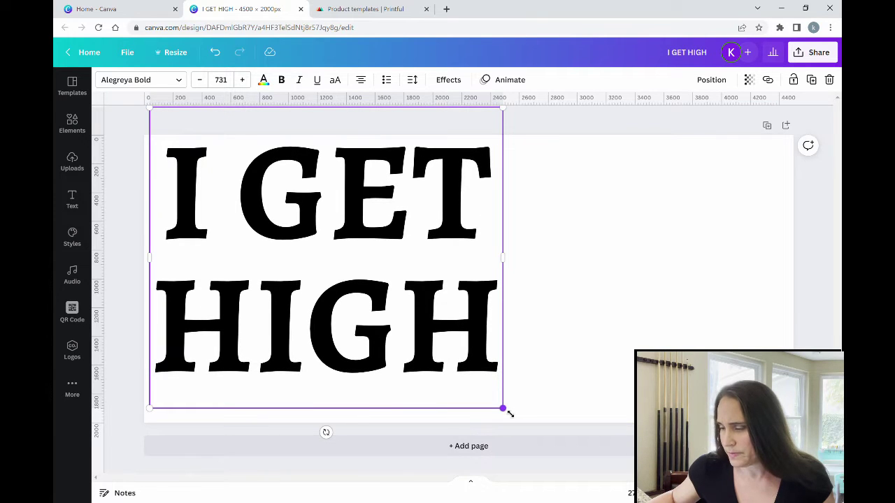
drag(504, 409, 577, 428)
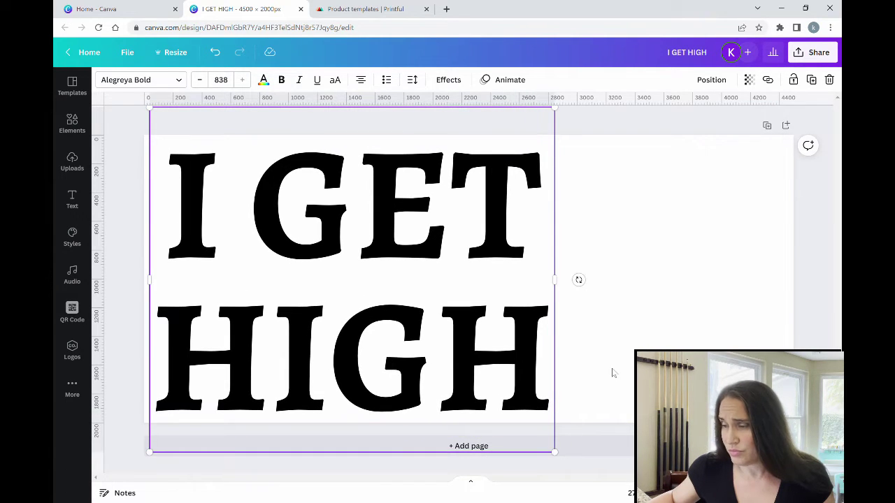
click(578, 280)
click(455, 354)
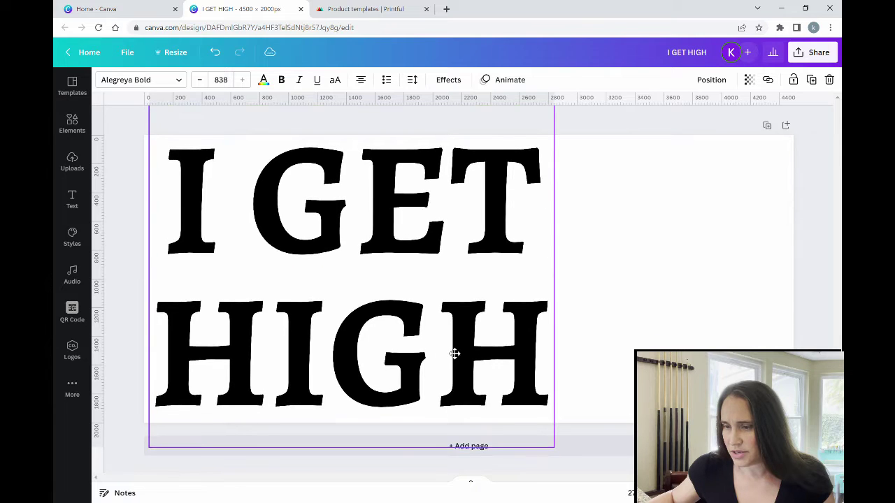
click(611, 353)
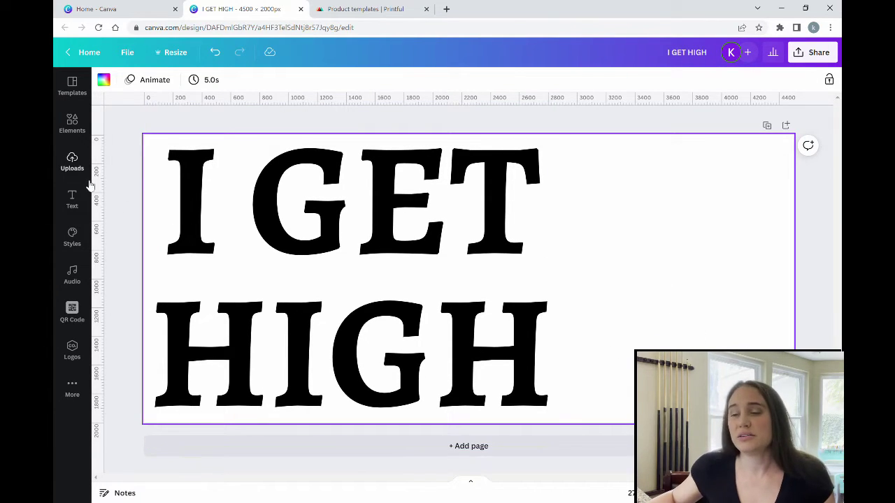
Search the elements for JET graphics and place the black fighter jet silhouette beside the text.
click(81, 137)
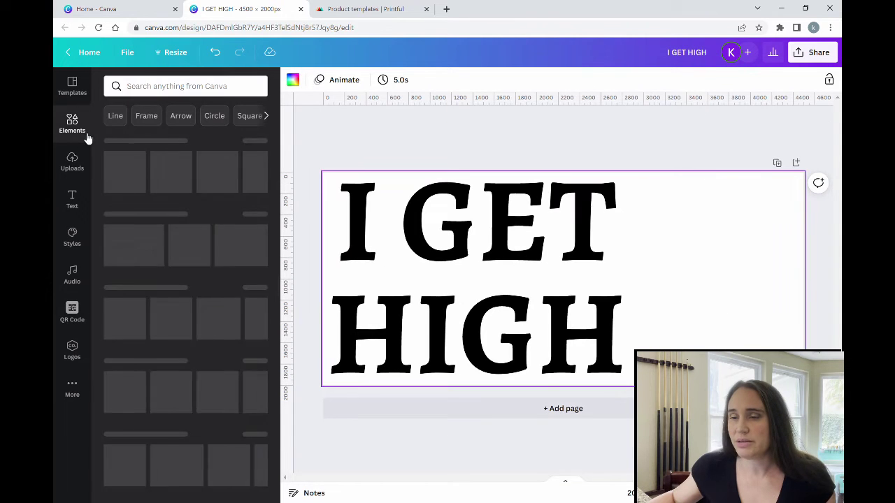
click(169, 88)
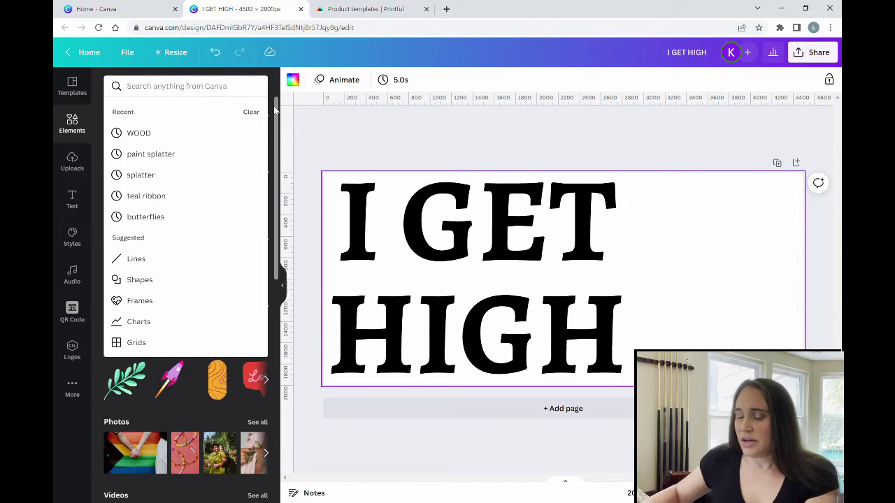
text(JET)
key(Return)
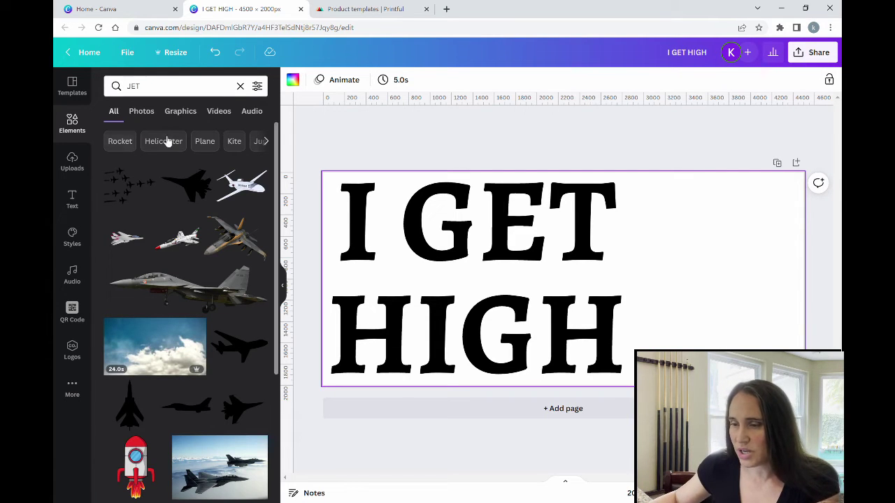
click(181, 111)
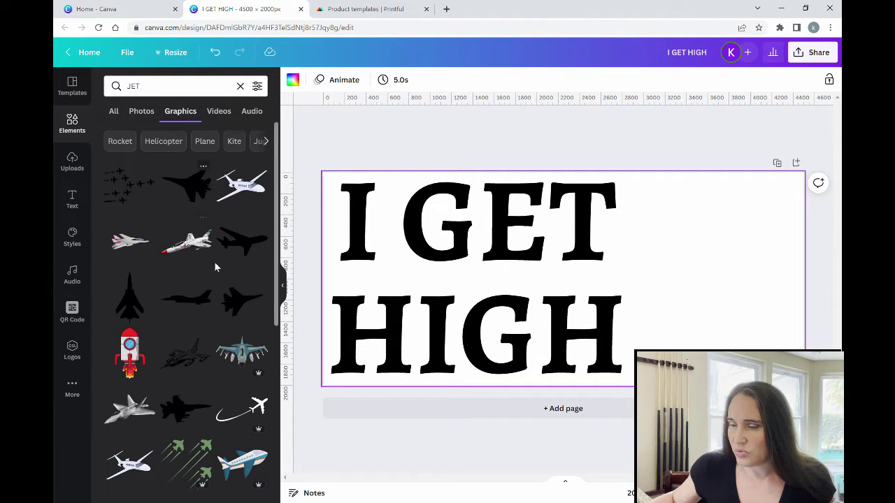
click(199, 193)
drag(583, 278, 697, 284)
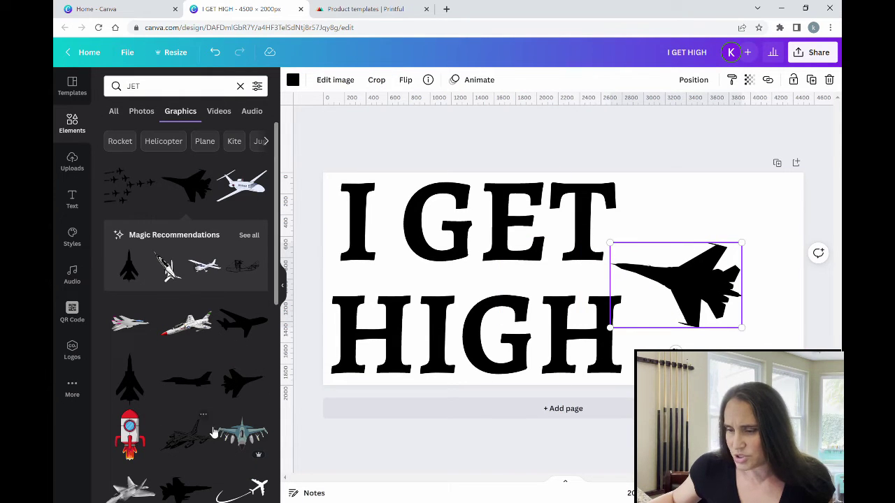
Try a second black jet silhouette above the first one, and take it off the page again.
scroll(212, 426, down, 2)
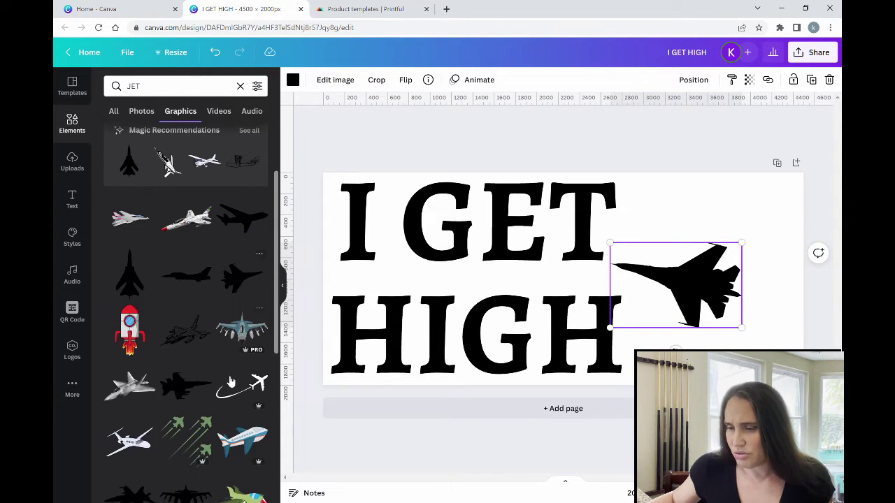
click(185, 385)
drag(622, 253, 683, 240)
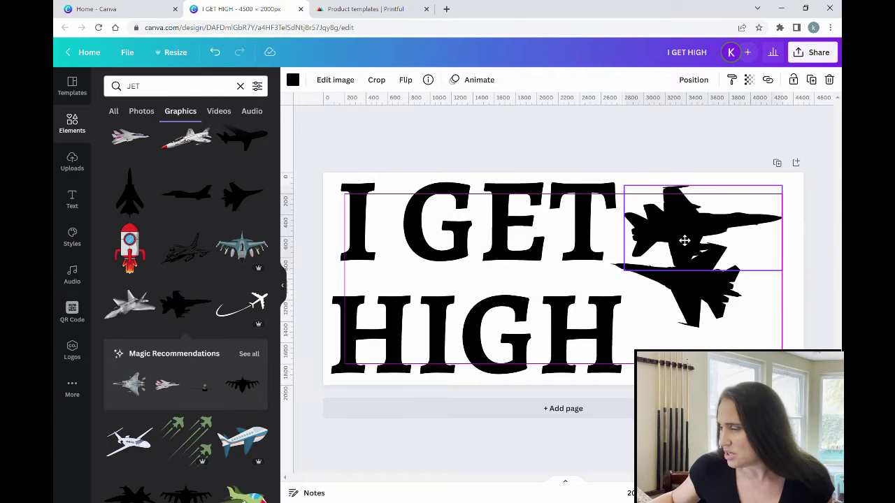
drag(698, 294, 699, 335)
drag(699, 231, 701, 239)
click(753, 315)
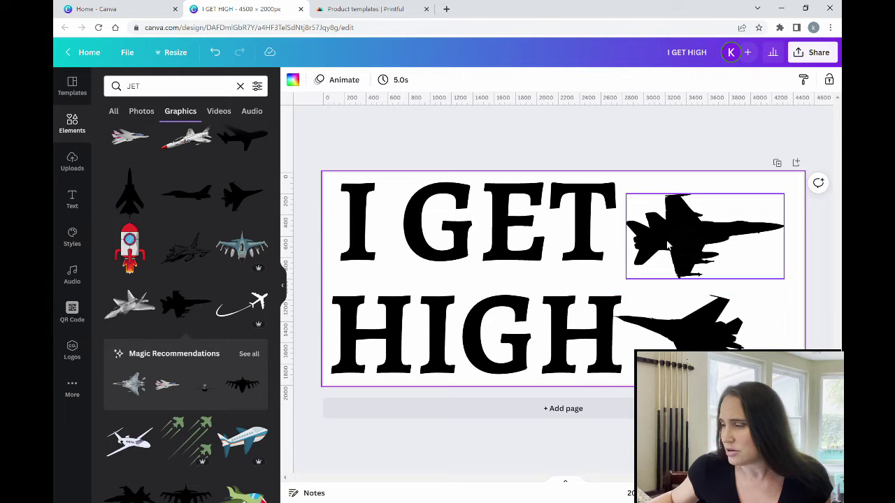
drag(680, 254, 605, 126)
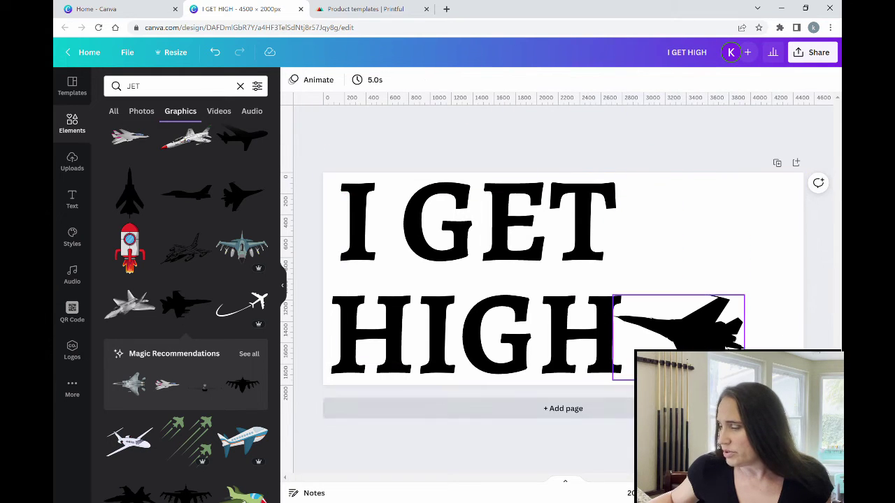
Move the jet to mid-height beside the text and flip it horizontally so it points away from the words.
drag(727, 319, 736, 262)
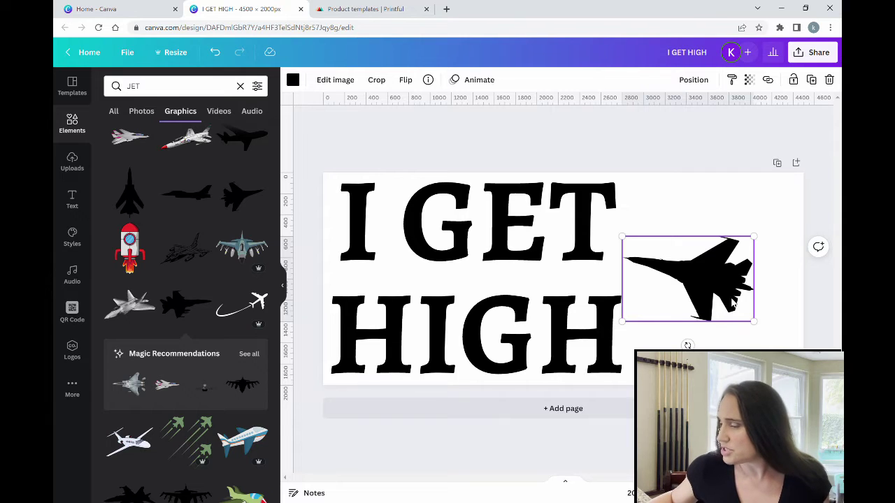
click(404, 80)
click(426, 107)
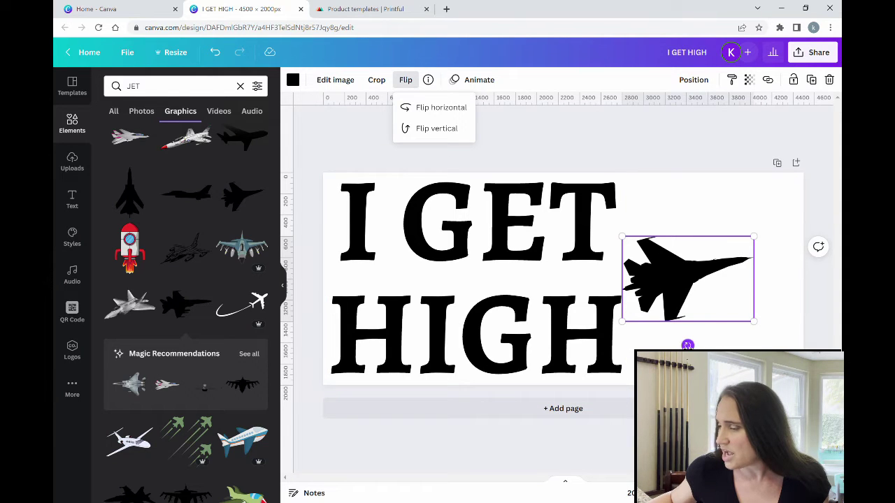
Tilt the jet nose-up, enlarge it, and position it to fill the empty space beside the text within the page.
drag(687, 344, 709, 346)
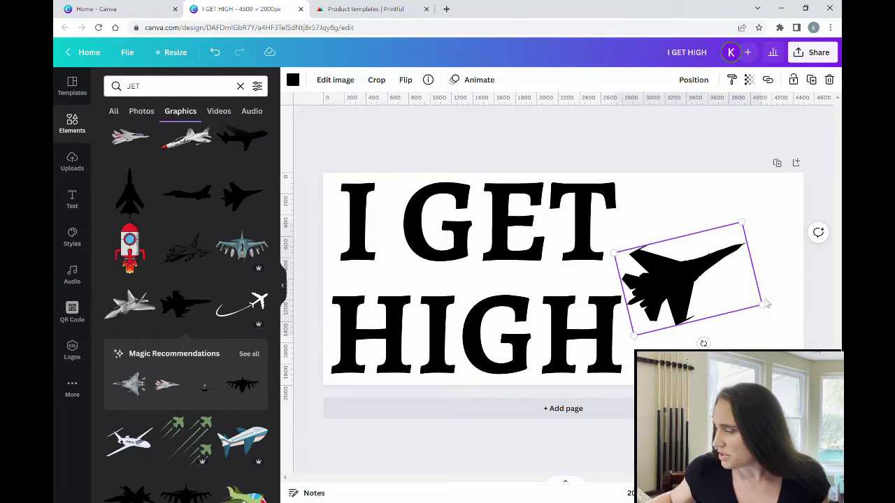
drag(763, 305, 833, 346)
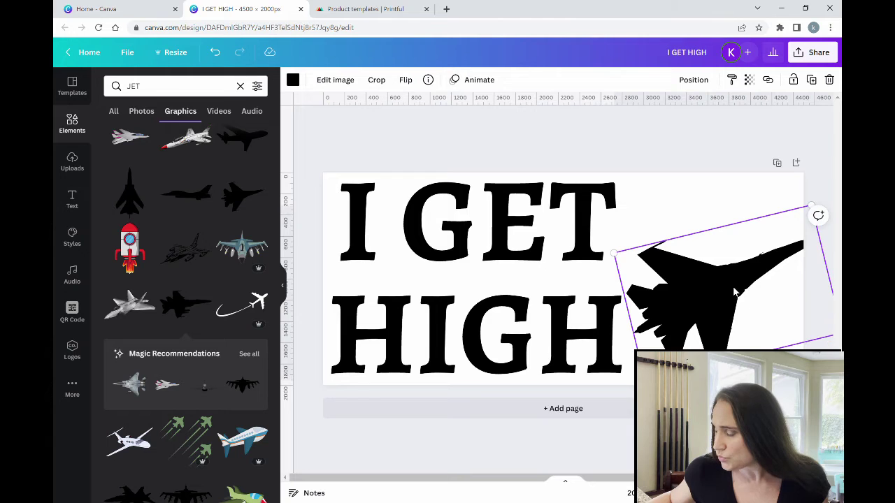
drag(739, 296, 730, 283)
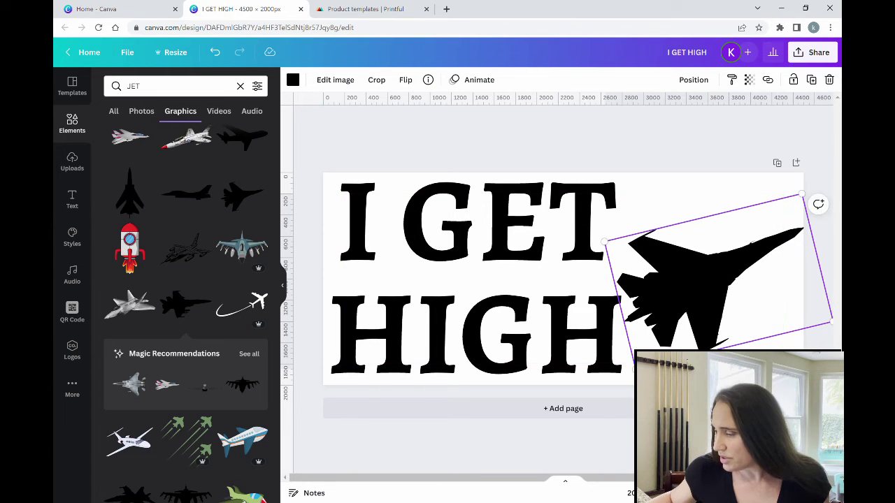
drag(692, 311, 688, 331)
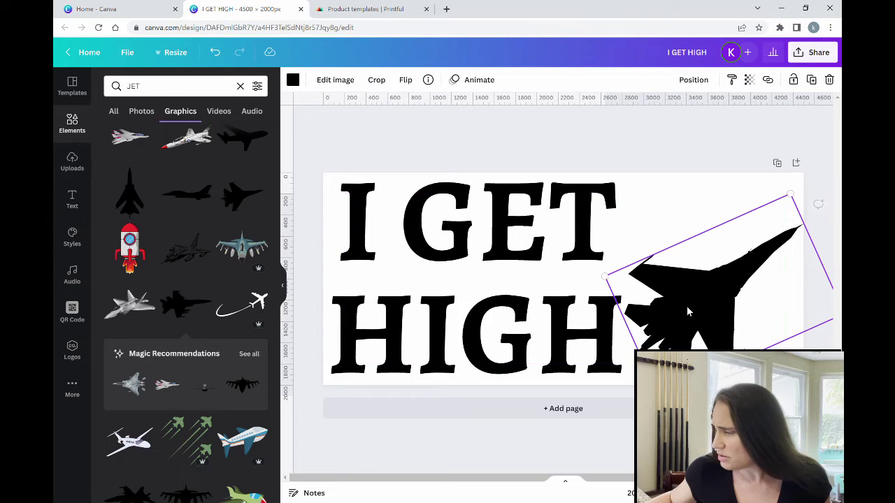
drag(791, 201, 780, 203)
drag(767, 281, 766, 259)
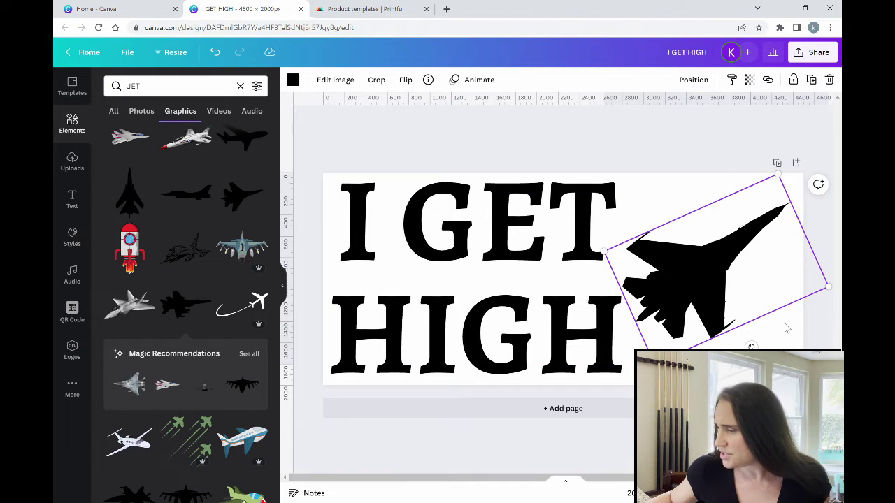
click(701, 154)
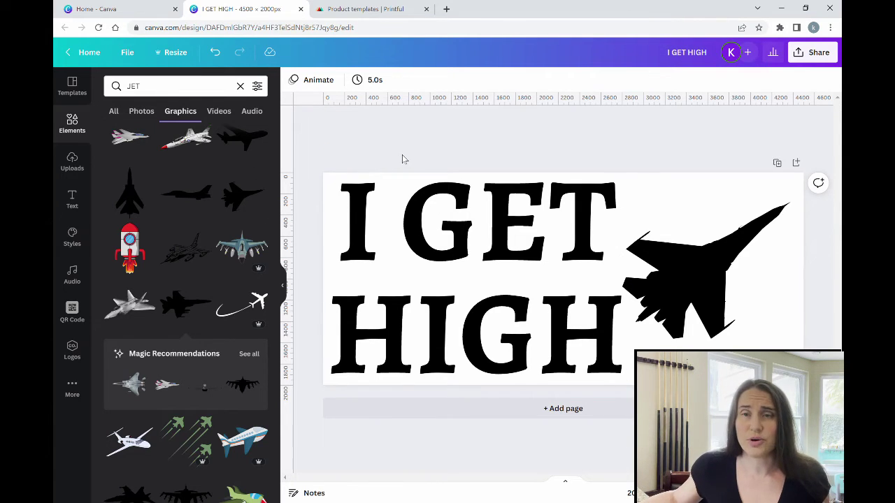
Download the design as a 4500 × 2000 px PNG with a transparent background, and collapse the elements panel.
click(814, 52)
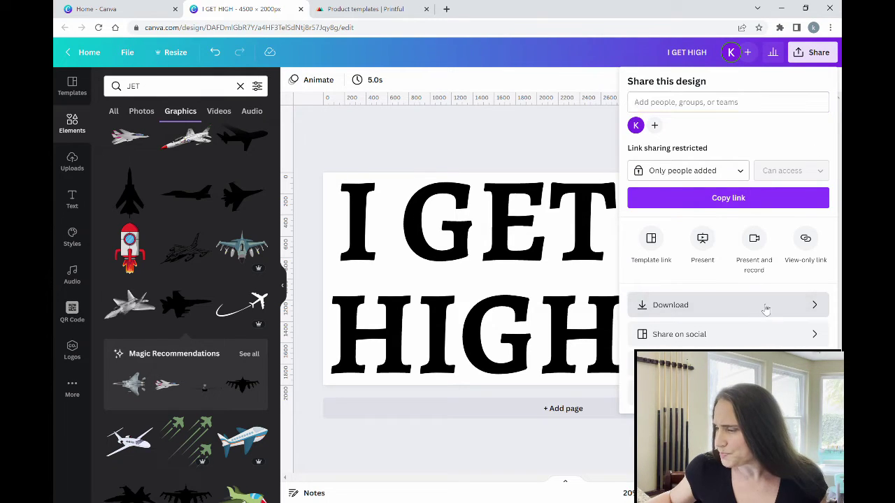
click(763, 306)
click(703, 191)
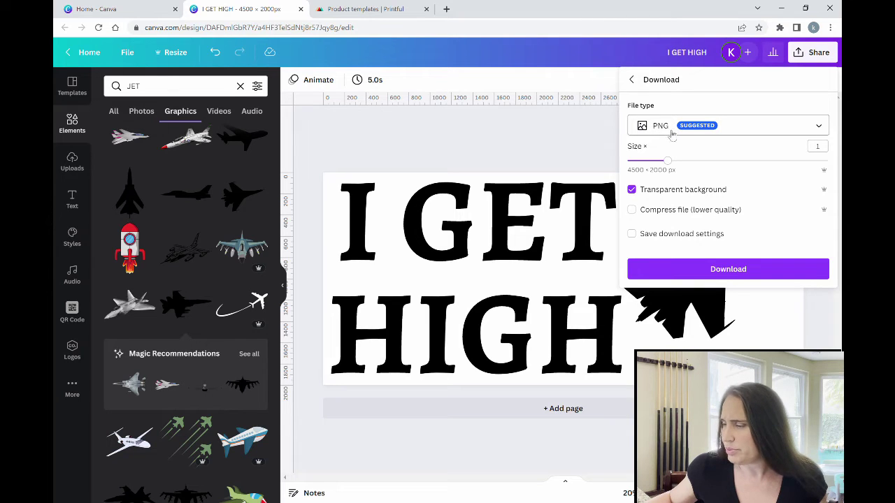
click(716, 271)
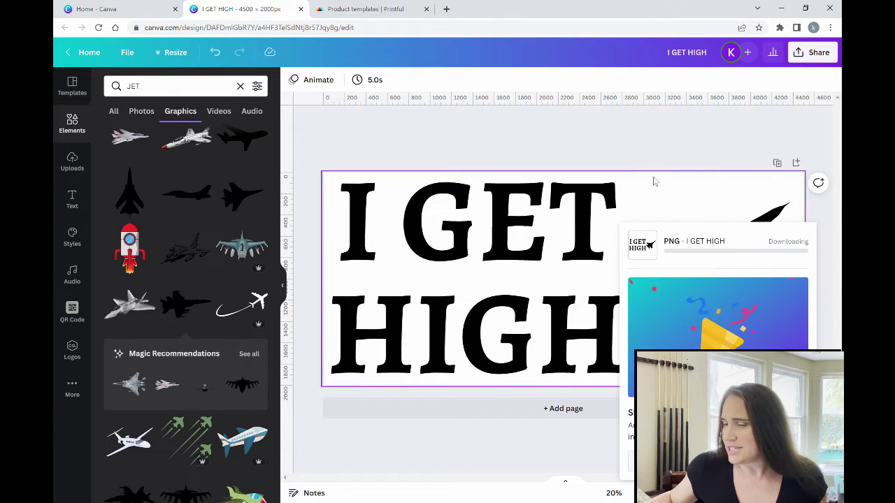
click(282, 288)
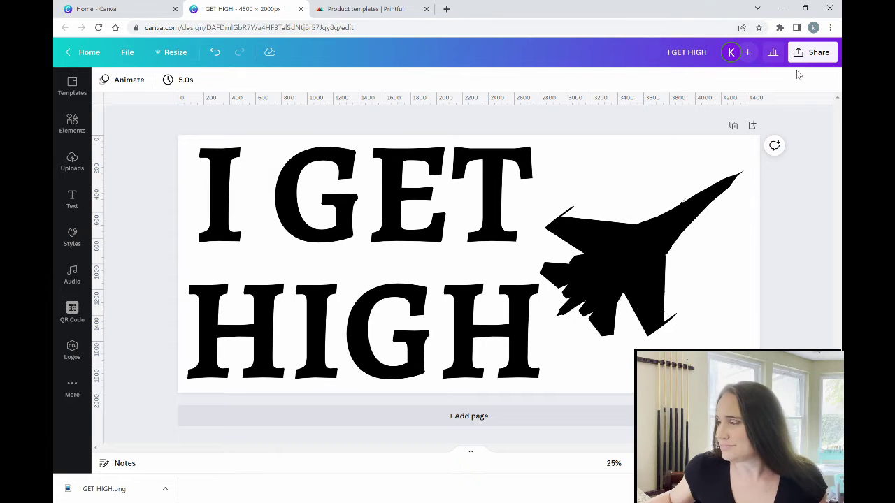
Close the Canva design, switch to Printful's product template page, and open the Hats category.
key(ctrl+w)
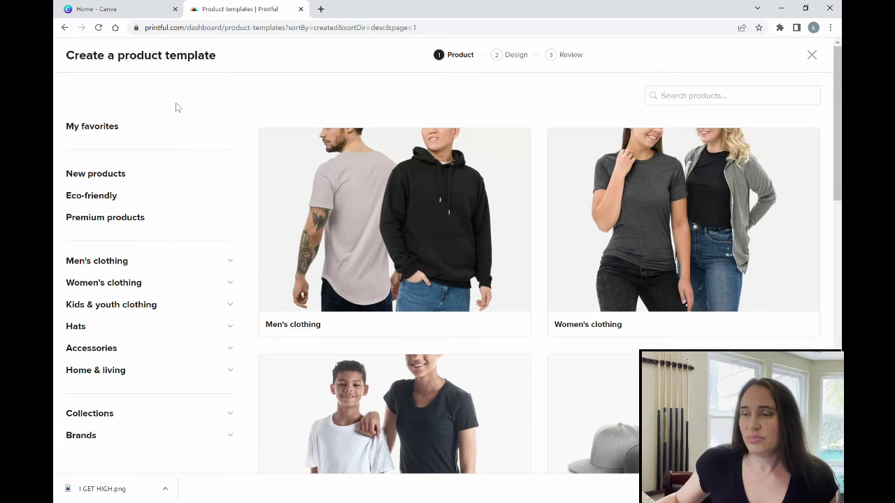
scroll(311, 114, down, 1)
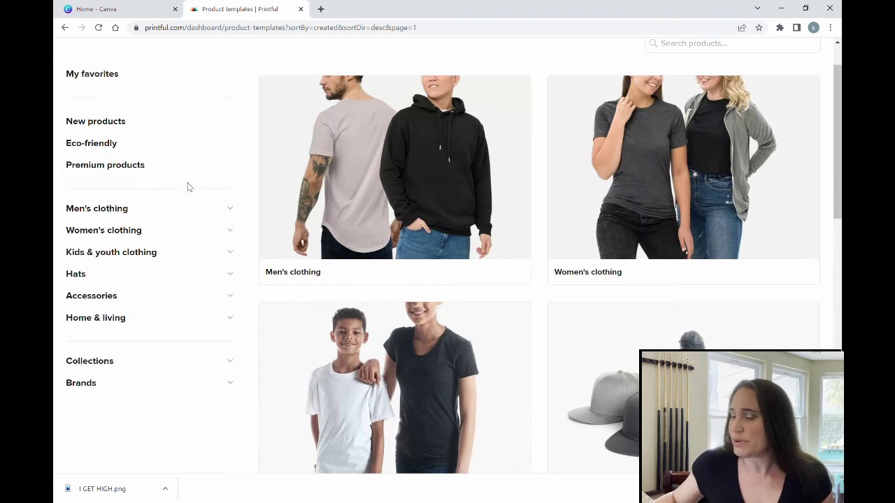
scroll(502, 209, down, 2)
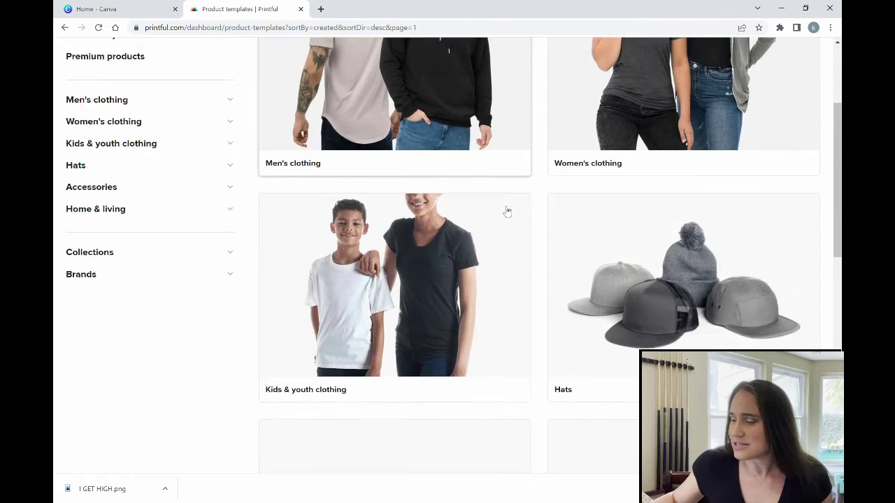
click(709, 240)
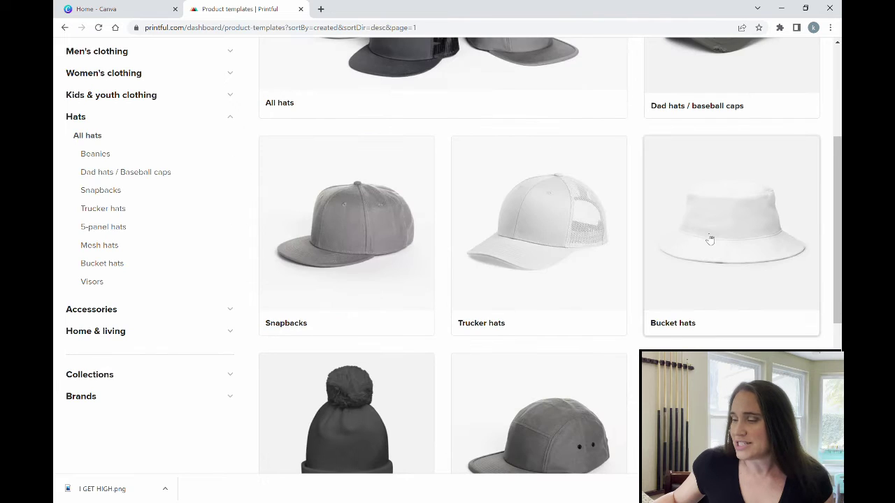
Look over the hat categories and open Dad hats / baseball caps.
scroll(642, 253, up, 2)
scroll(642, 253, up, 1)
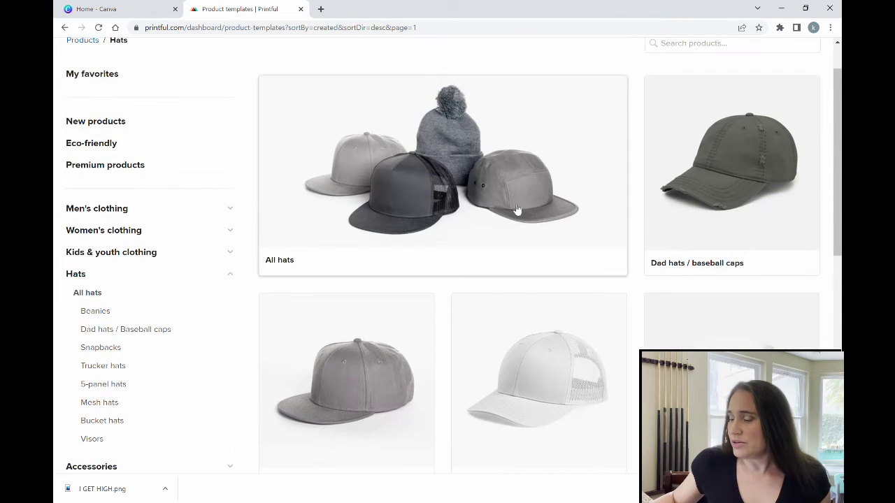
scroll(349, 320, down, 1)
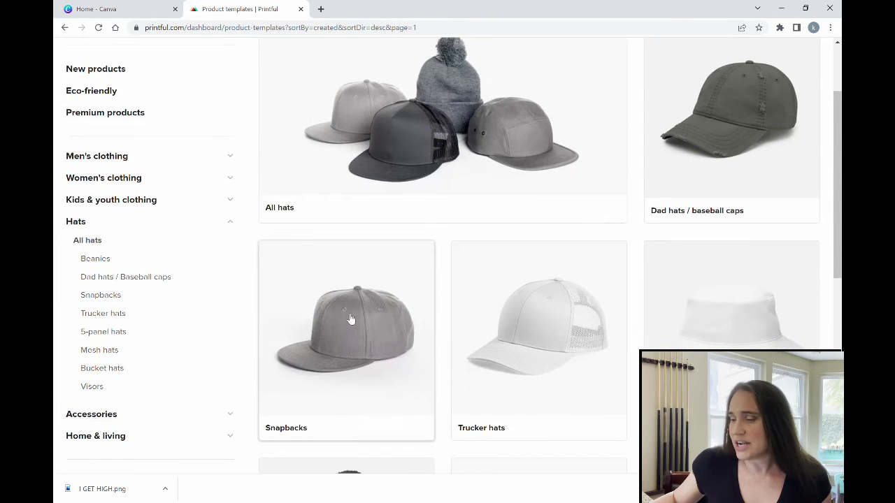
scroll(601, 343, down, 2)
scroll(459, 295, down, 4)
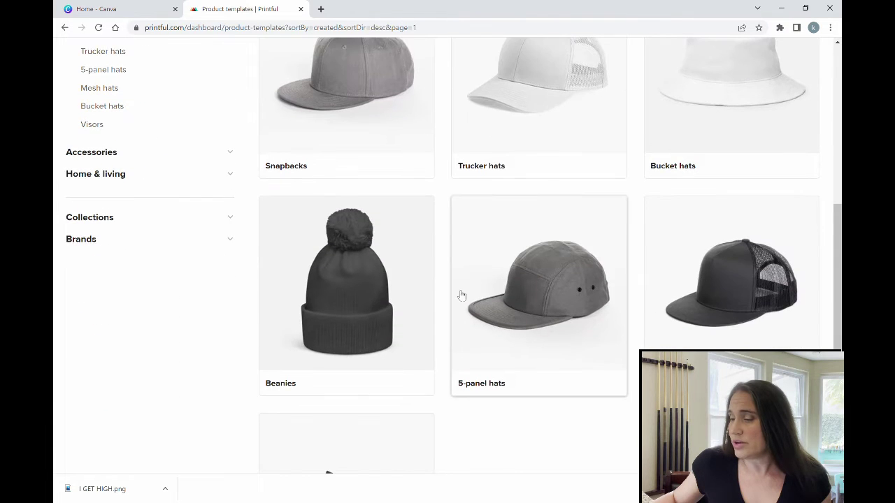
scroll(364, 301, up, 3)
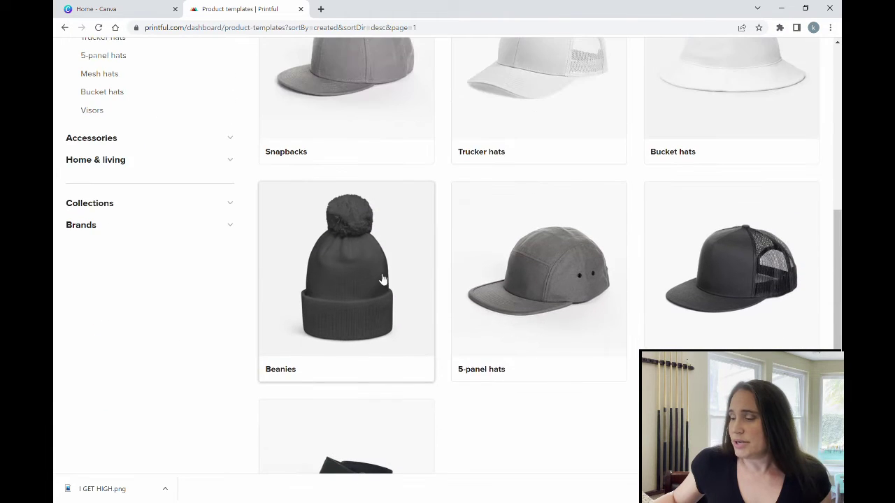
scroll(771, 258, up, 1)
scroll(514, 295, up, 3)
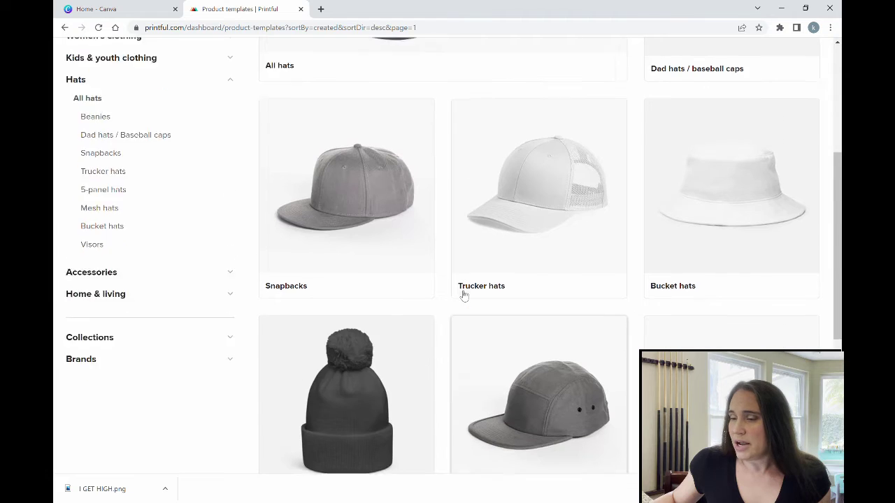
scroll(560, 354, up, 1)
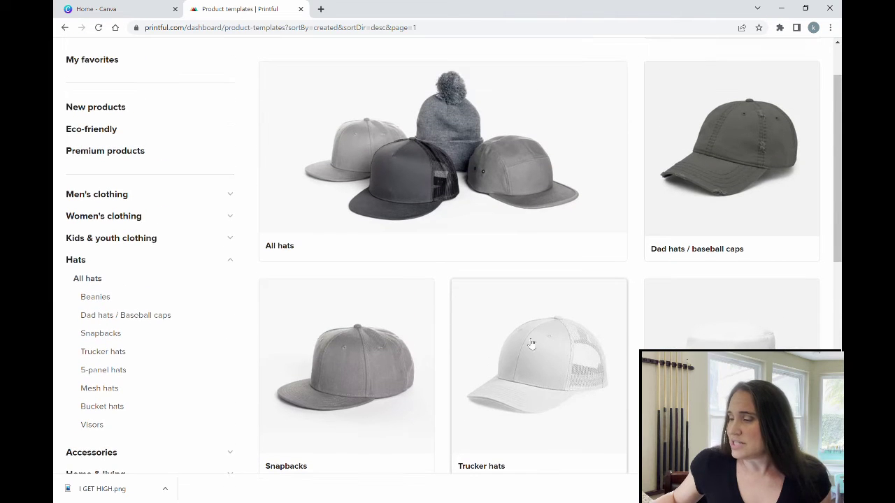
click(728, 149)
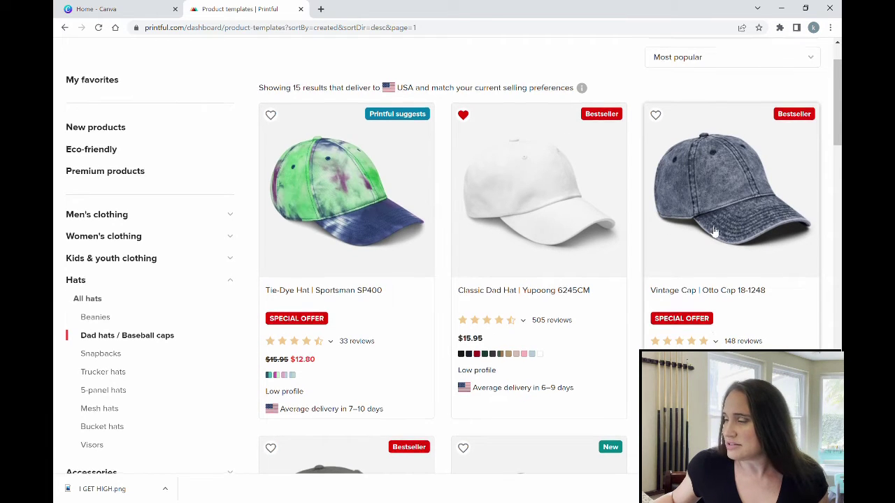
Look through the dad hats and choose the Classic Dad Hat | Yupoong 6245CM for the product template.
scroll(714, 231, down, 5)
scroll(714, 231, down, 5)
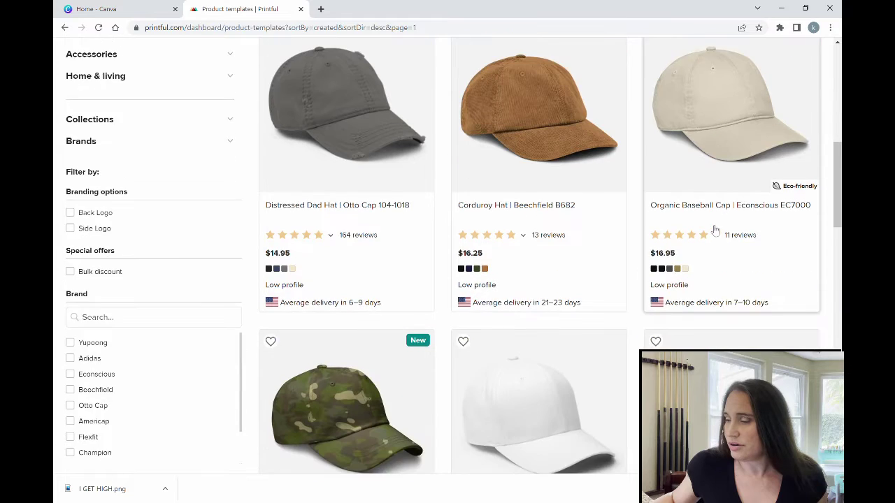
scroll(714, 231, down, 1)
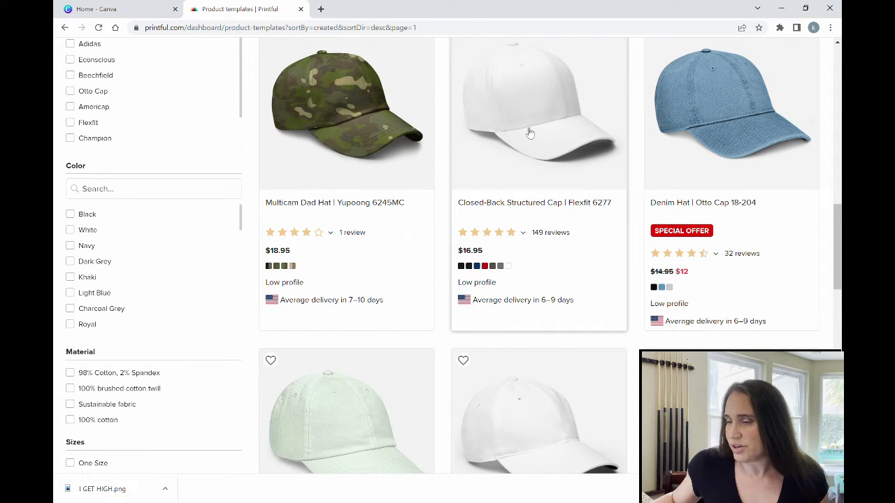
scroll(538, 133, down, 4)
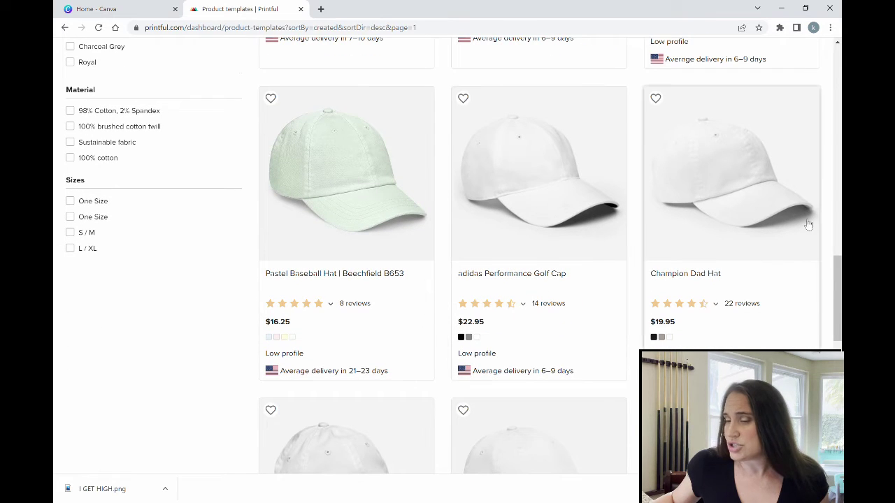
scroll(791, 215, down, 4)
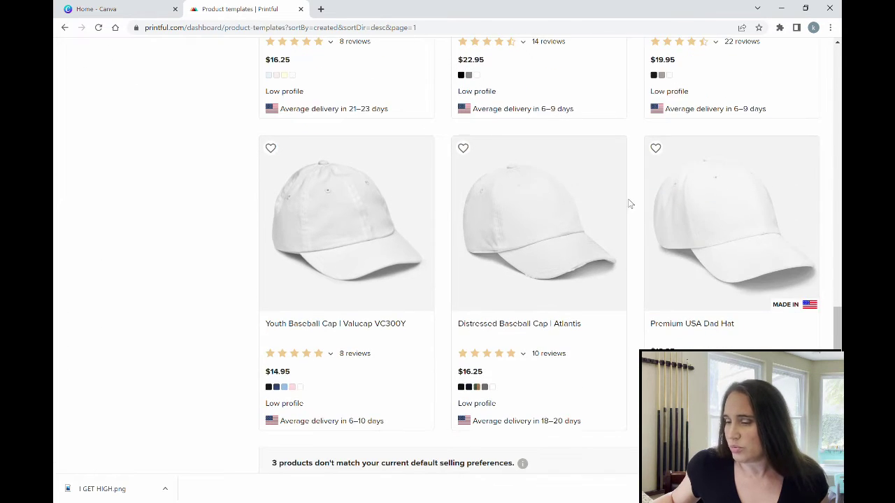
scroll(643, 200, up, 12)
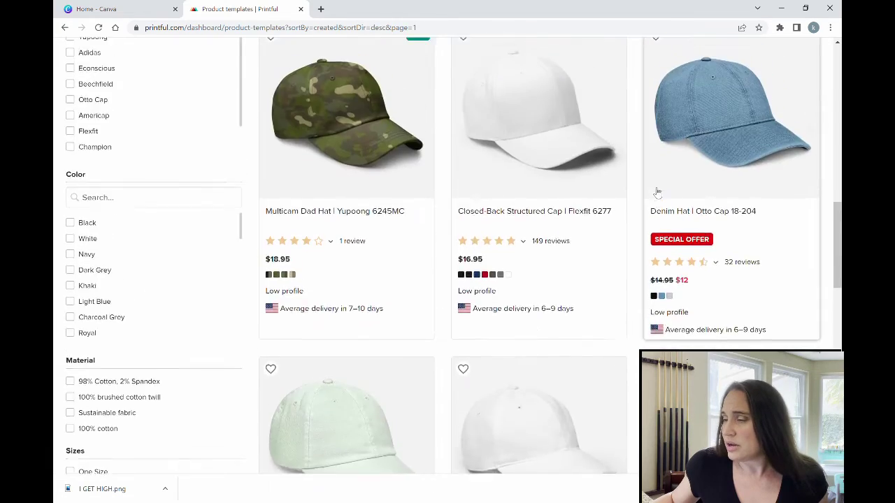
scroll(657, 191, up, 5)
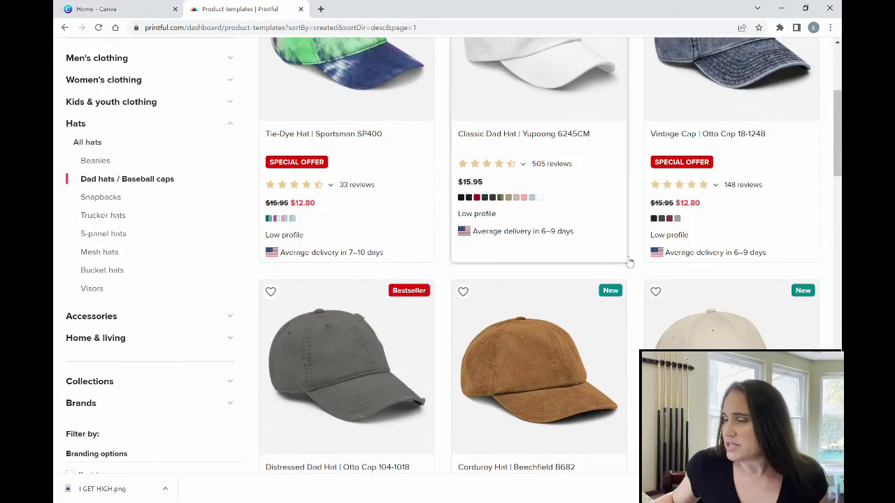
scroll(630, 262, up, 1)
scroll(630, 262, up, 1)
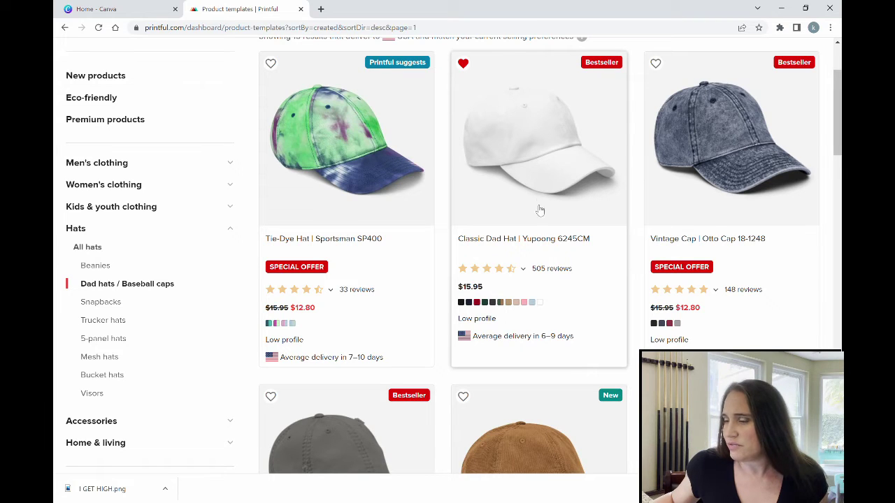
click(534, 124)
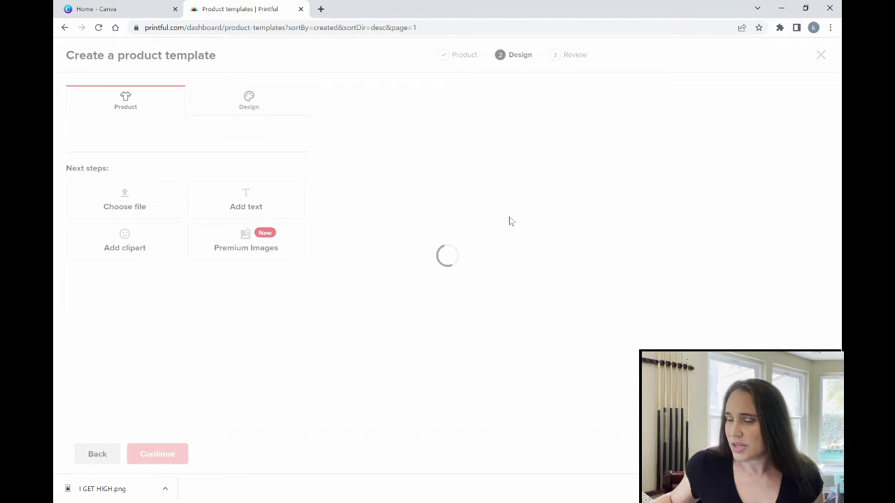
click(408, 140)
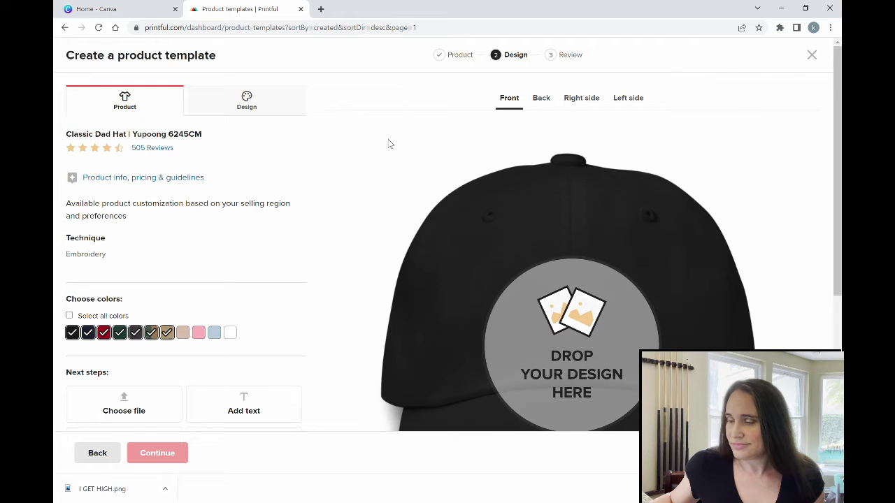
Review the hat's selected colors and switch the front preview to the Green Camo hat.
scroll(343, 216, down, 2)
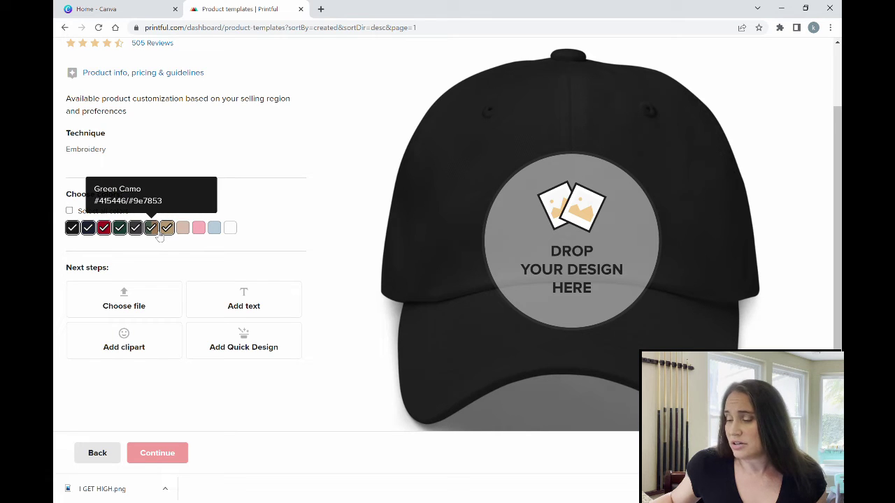
scroll(287, 182, down, 3)
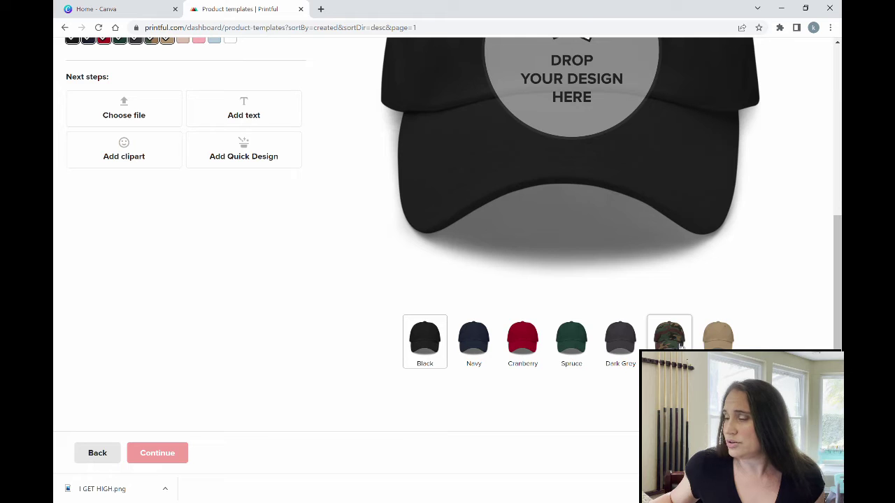
scroll(662, 314, up, 1)
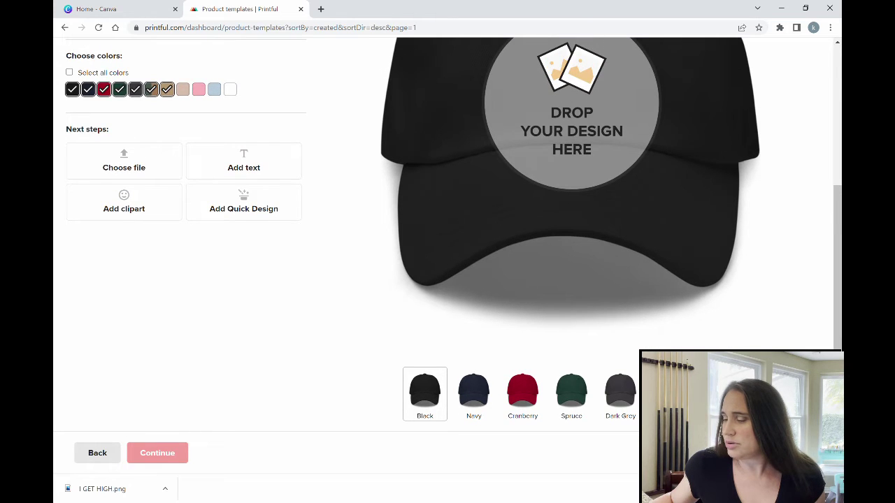
scroll(447, 238, up, 3)
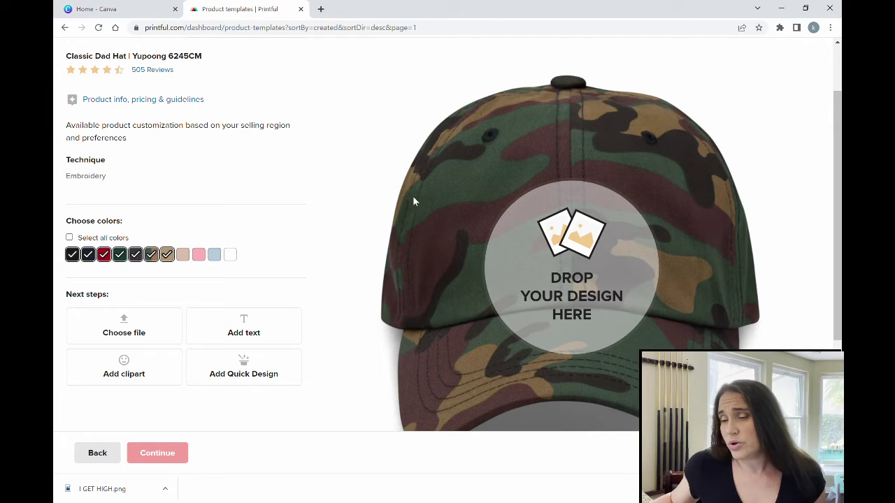
Upload I GET HIGH.png to the store's file library and place it on the front of the hat.
scroll(577, 140, down, 1)
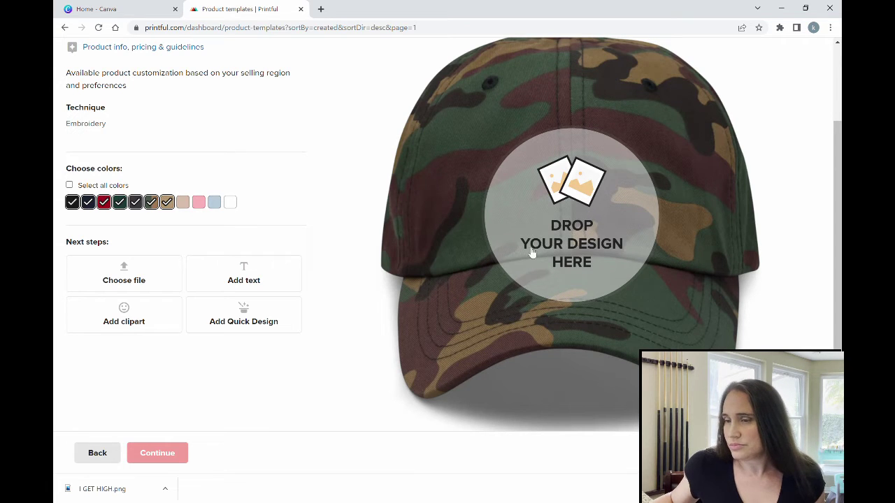
click(584, 214)
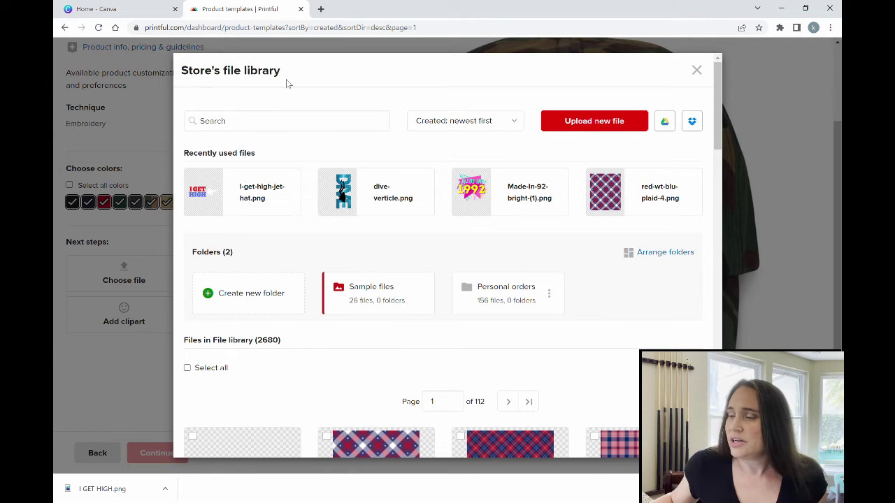
click(587, 123)
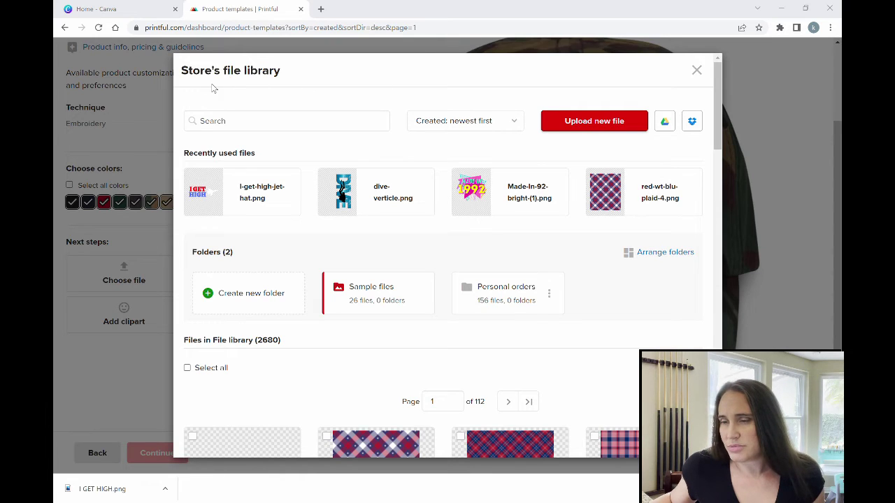
key(Escape)
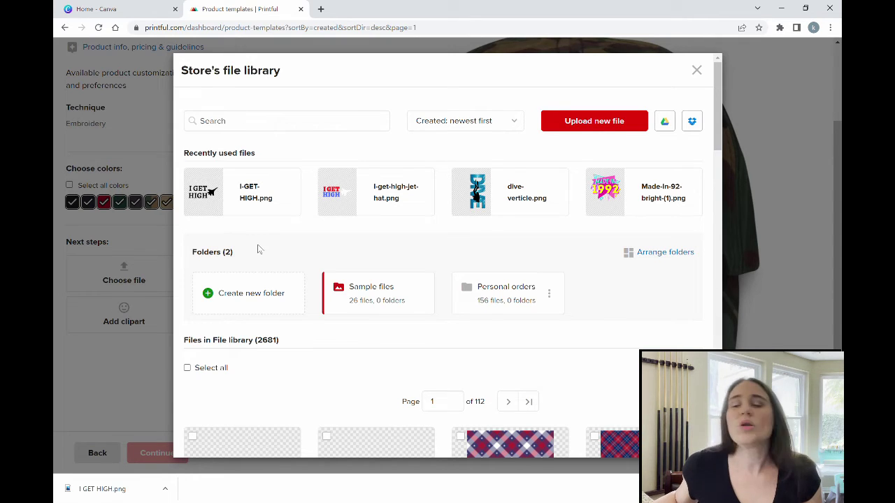
click(231, 193)
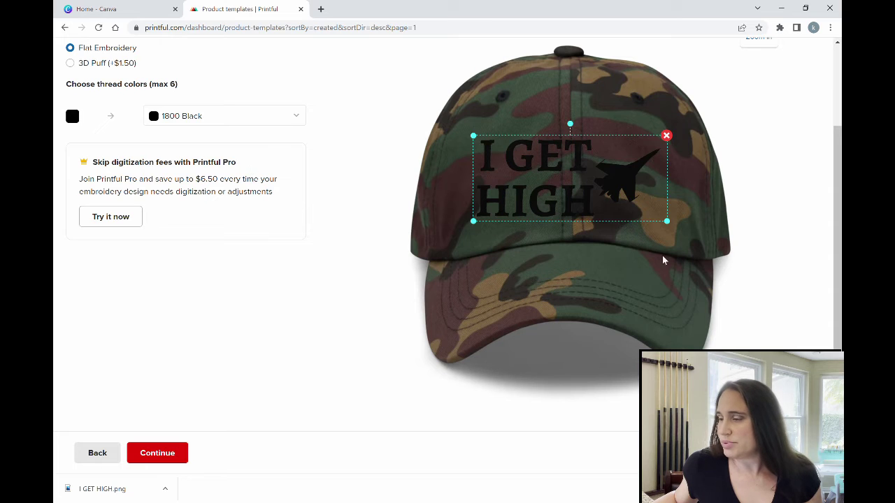
Change the embroidery thread color of the I GET HIGH design from black to 1801 White.
scroll(615, 210, up, 1)
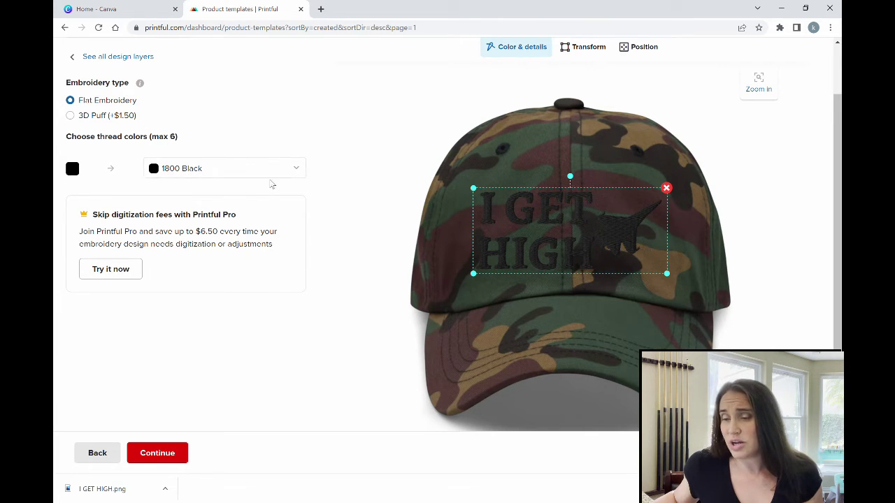
click(274, 174)
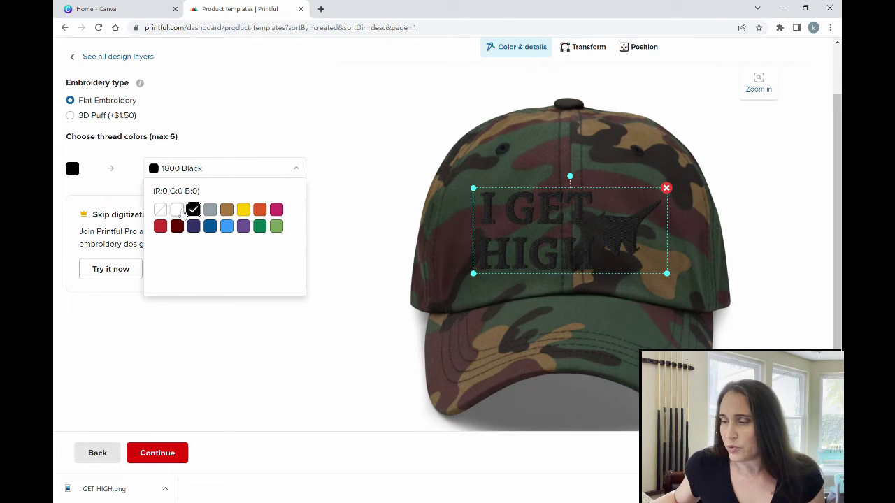
click(179, 210)
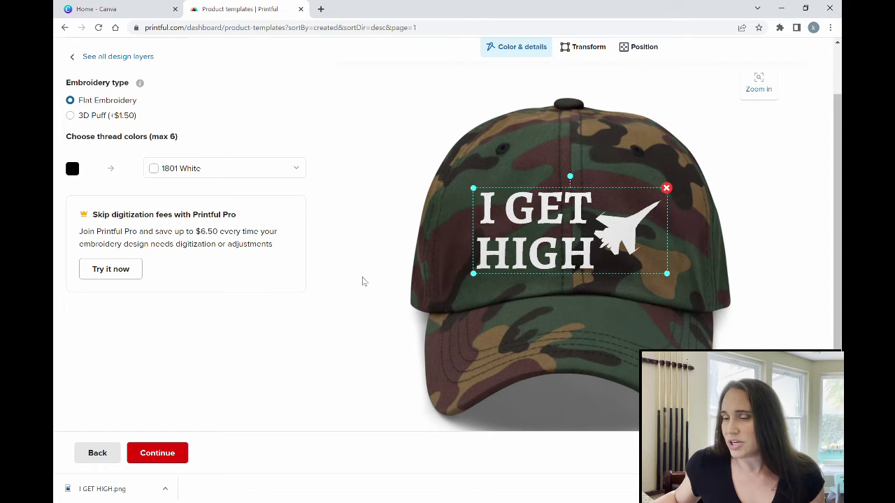
click(72, 168)
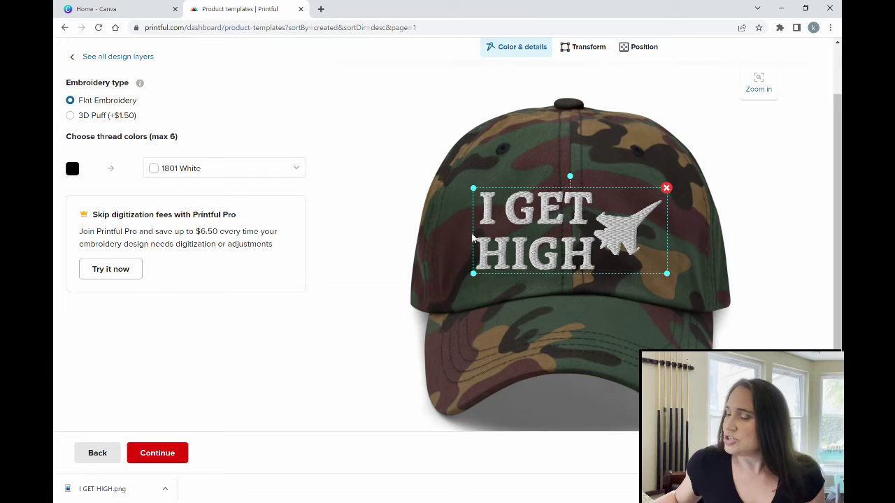
Switch the front preview to the Black hat and inspect the embroidered design on it.
scroll(645, 311, up, 1)
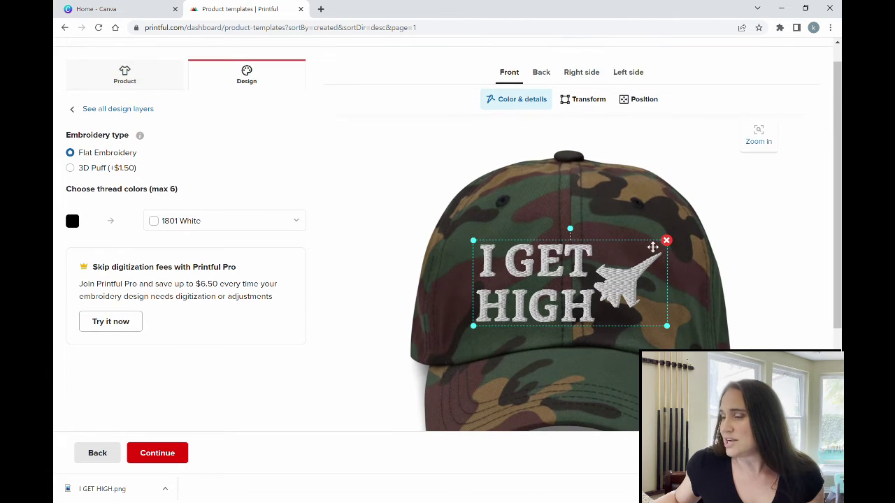
scroll(634, 234, down, 3)
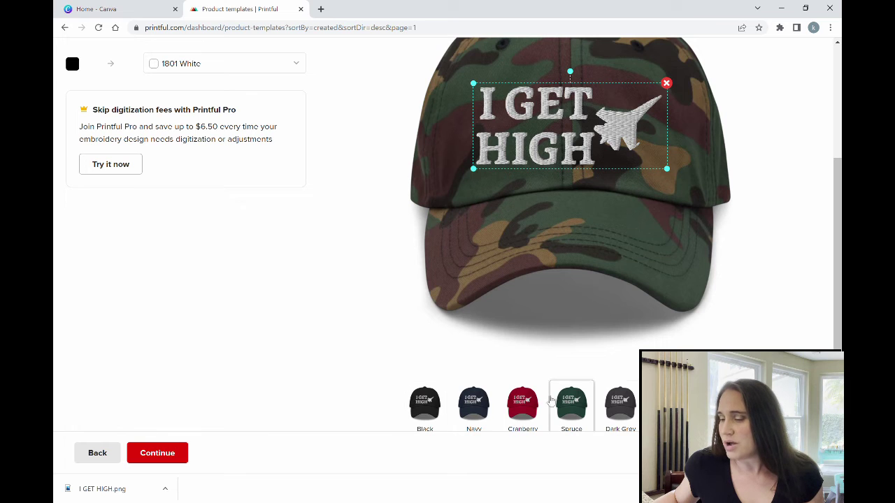
click(426, 402)
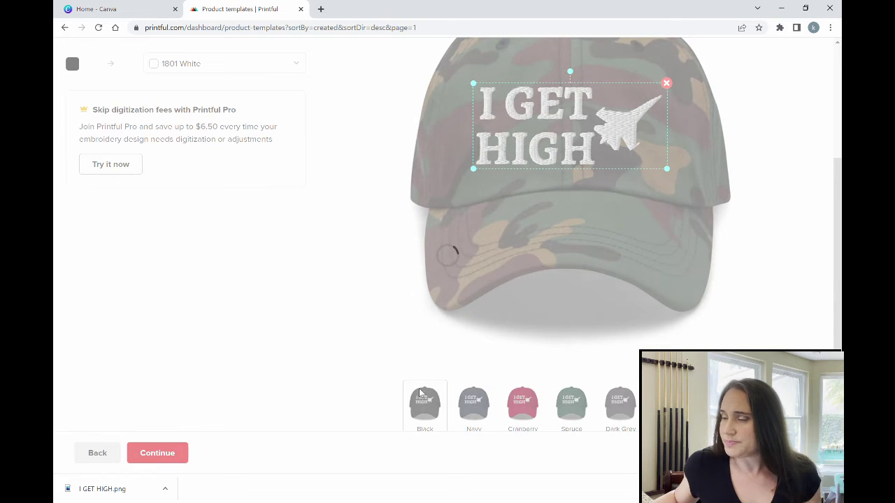
scroll(479, 371, up, 3)
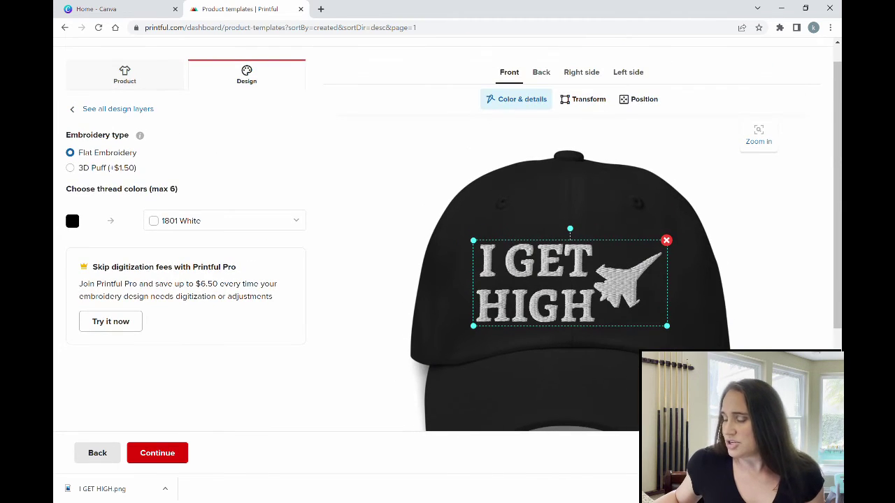
click(602, 394)
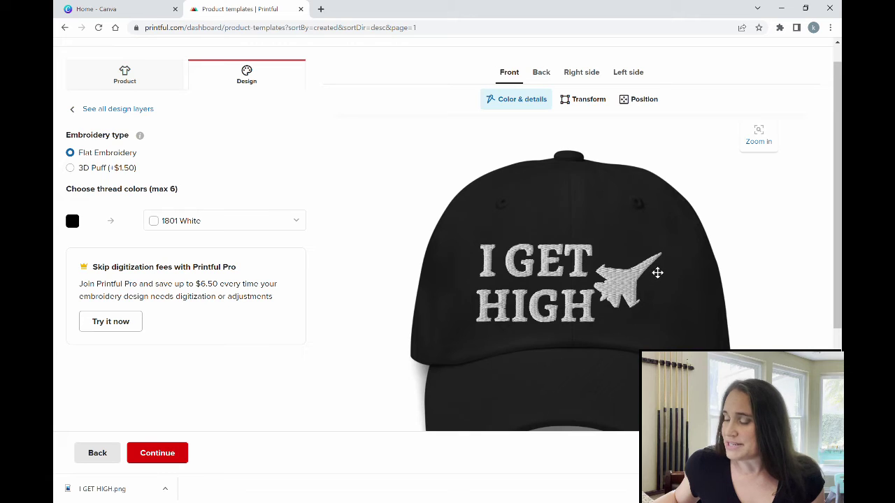
click(590, 296)
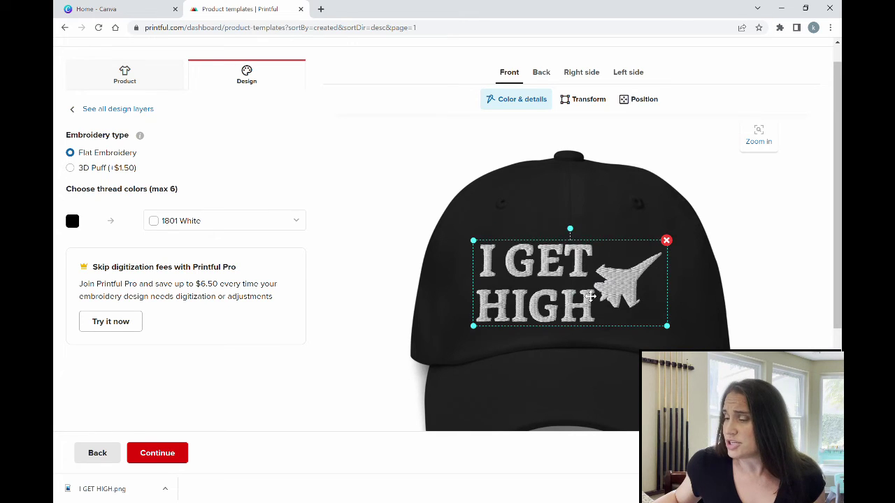
Remove the design from the hat front and apply the red, blue and white I GET HIGH jet file from the recently used files.
click(667, 242)
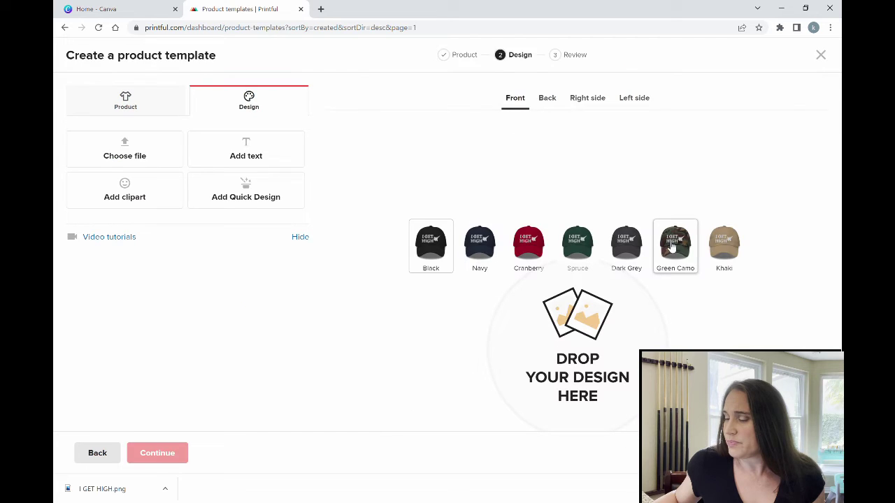
click(568, 358)
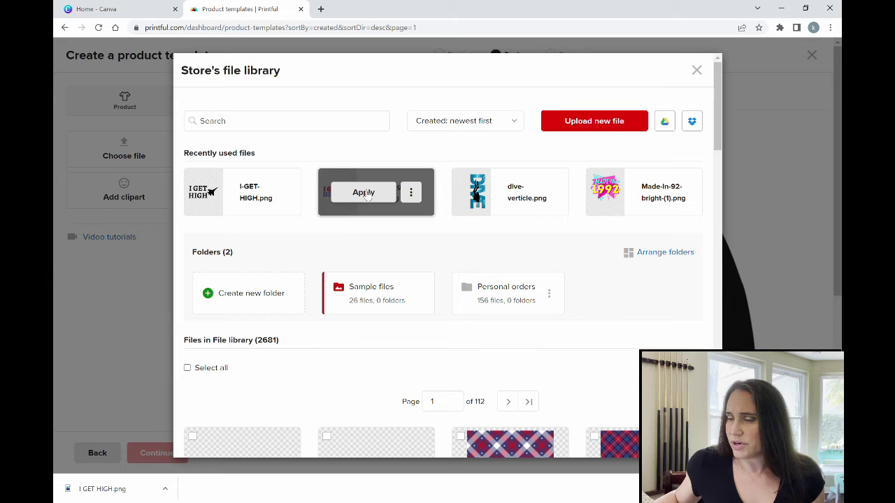
click(366, 195)
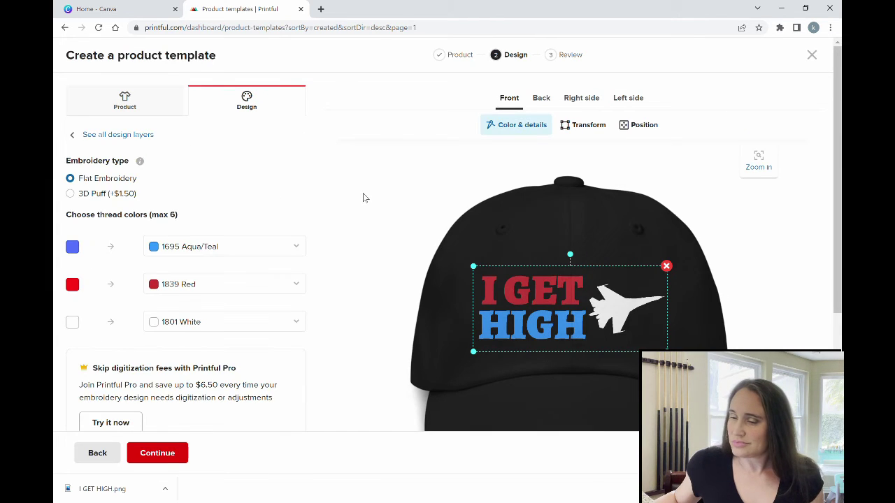
Set the thread colors for the design's blue and red parts to 1801 White.
scroll(613, 309, down, 1)
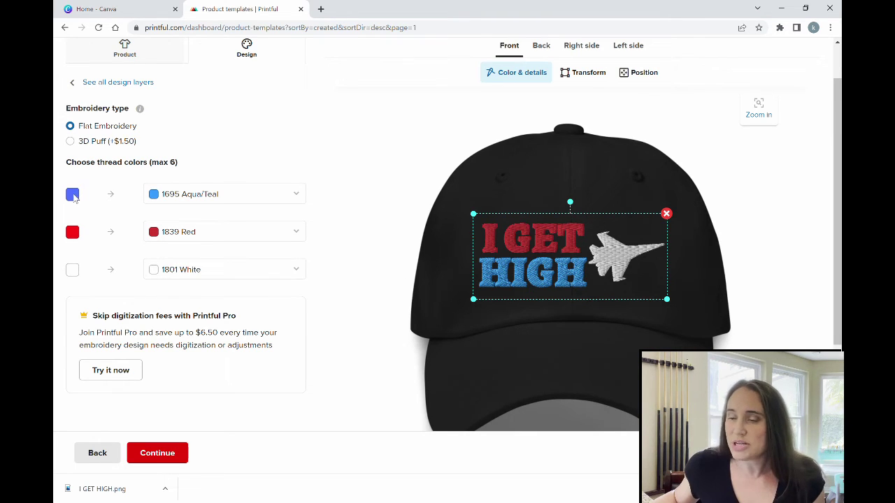
click(170, 194)
click(178, 236)
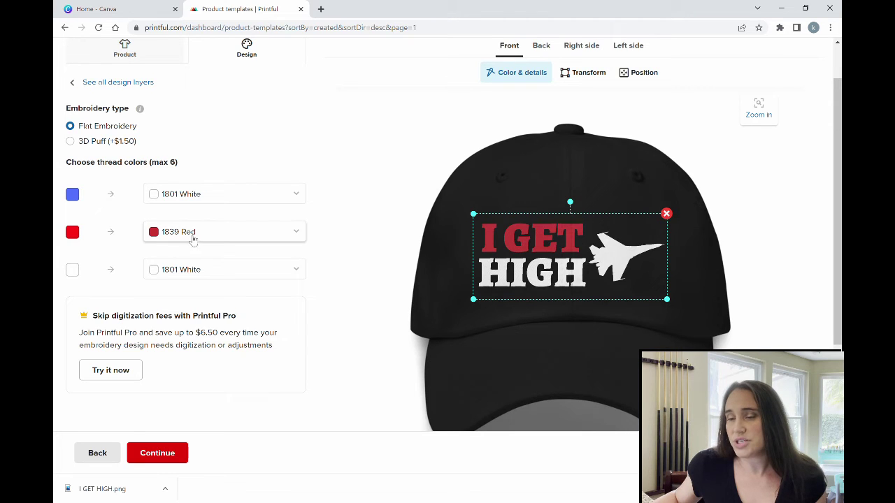
click(274, 235)
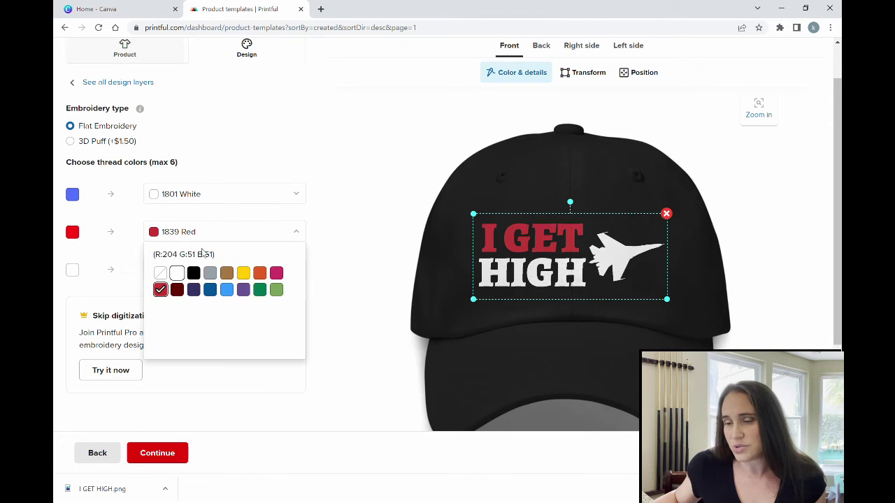
click(181, 273)
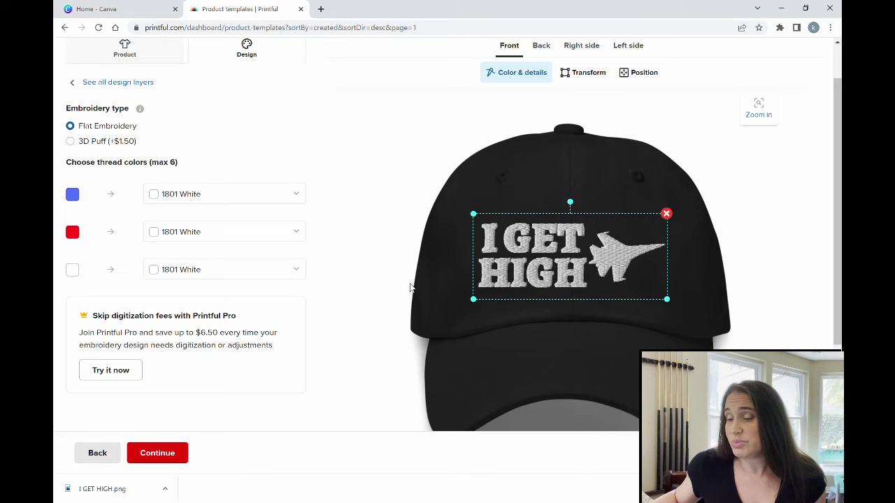
Try 1695 Aqua/Teal thread on the jet, preview it, and restore the jet to 1801 White.
click(294, 272)
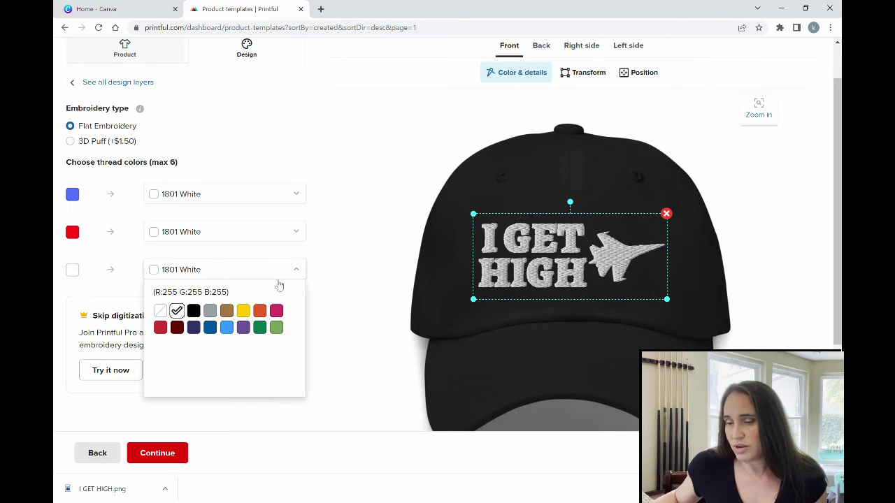
click(227, 328)
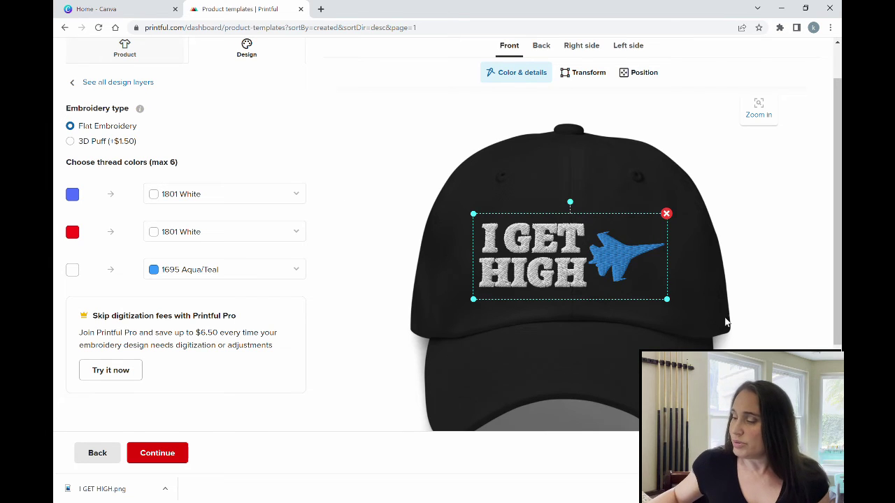
click(557, 366)
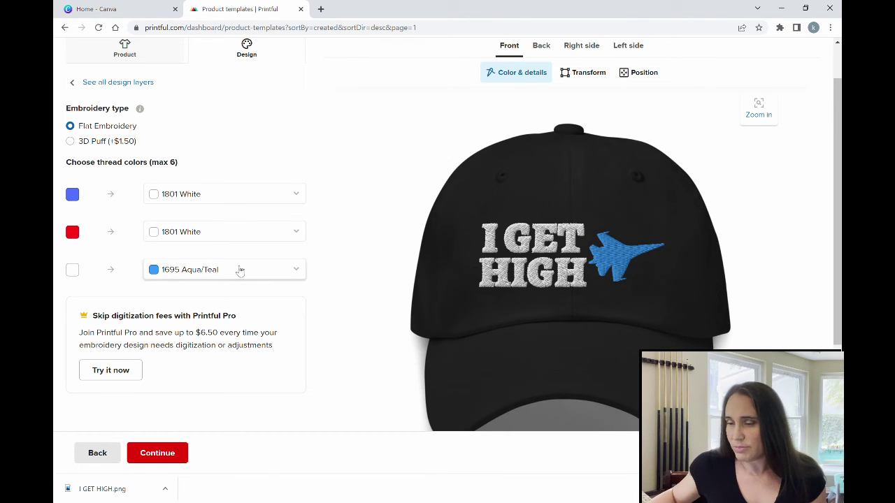
click(304, 272)
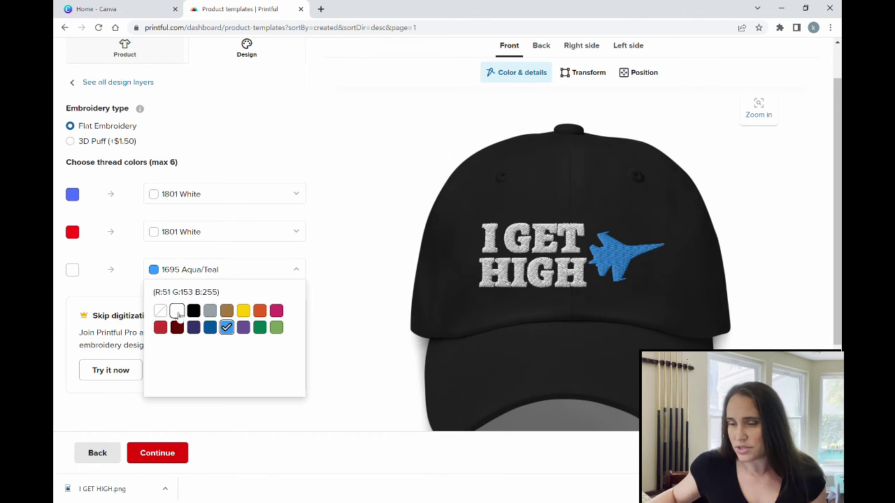
click(177, 310)
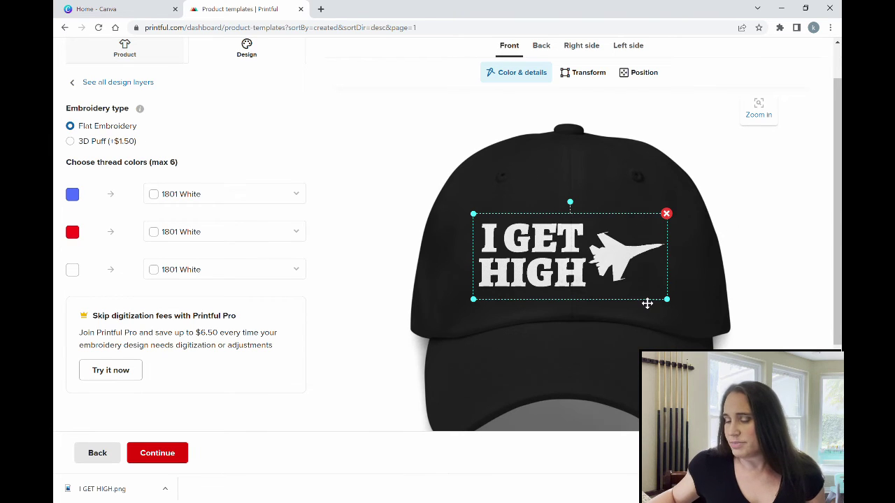
Check the design across the hat color previews and continue to the template review.
scroll(525, 167, down, 3)
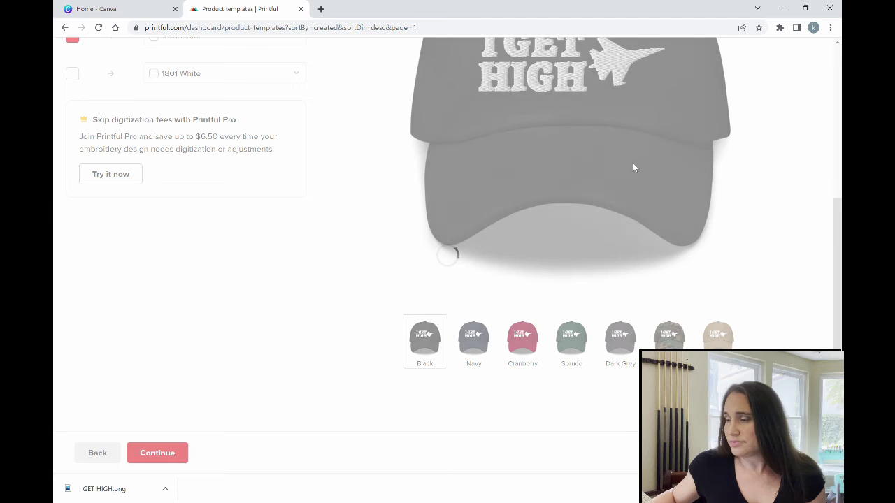
scroll(633, 159, up, 4)
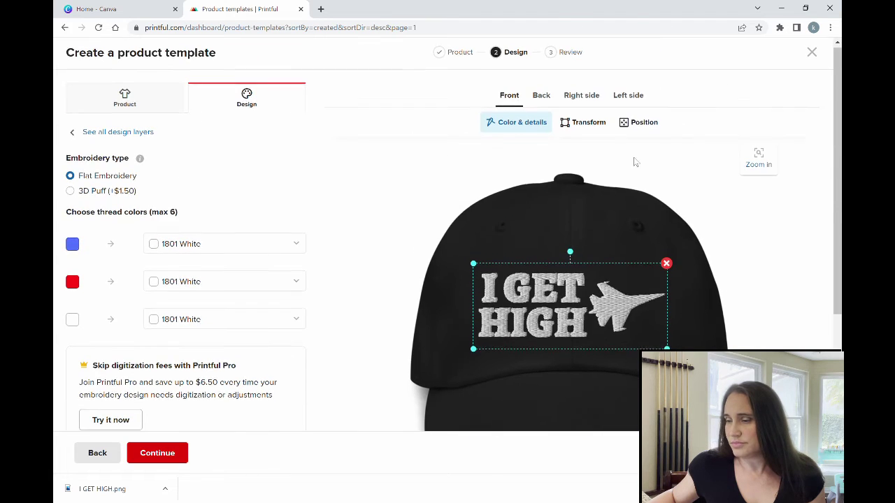
click(157, 456)
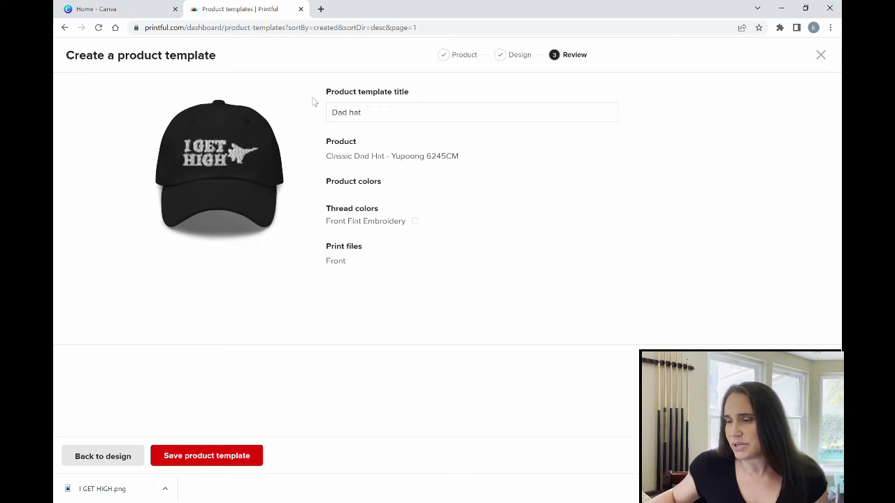
Title the product template "I GET HIGH FIGHTER JET EMBROIDERED Dad hat" and save it.
click(337, 113)
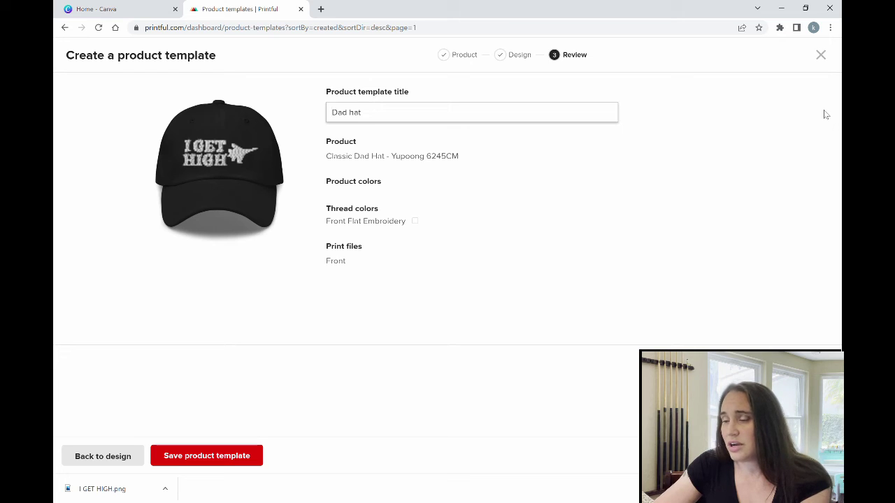
text(I )
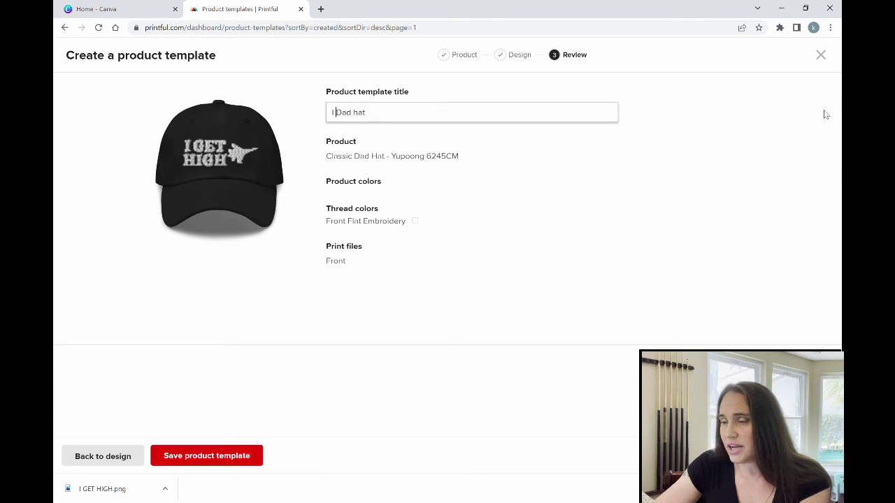
text(GET HIGH)
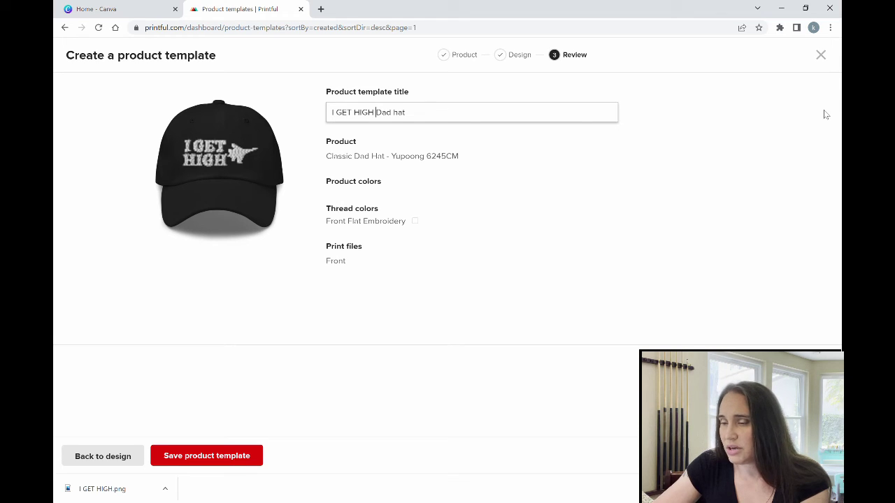
text(FIGHTER JET)
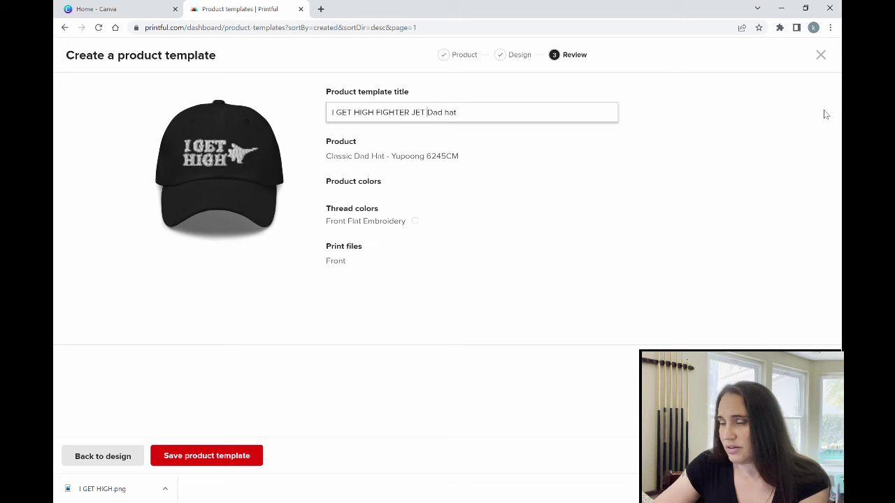
text( EMBROIDERED)
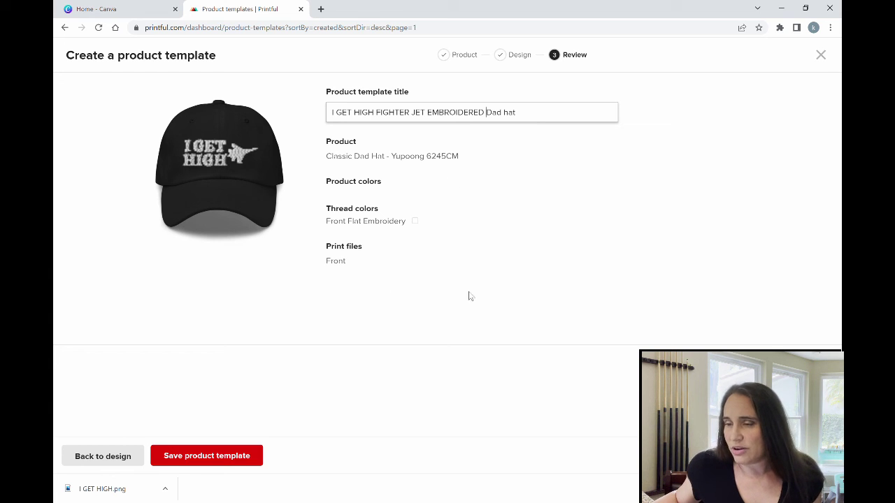
click(210, 459)
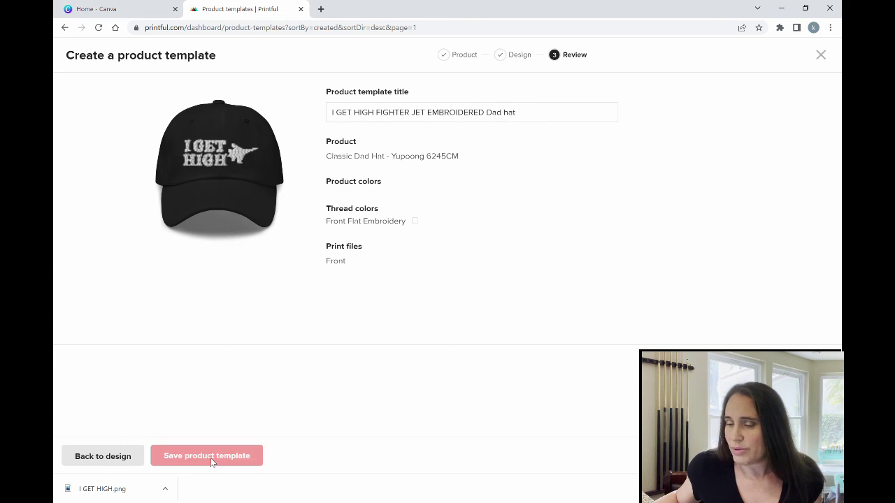